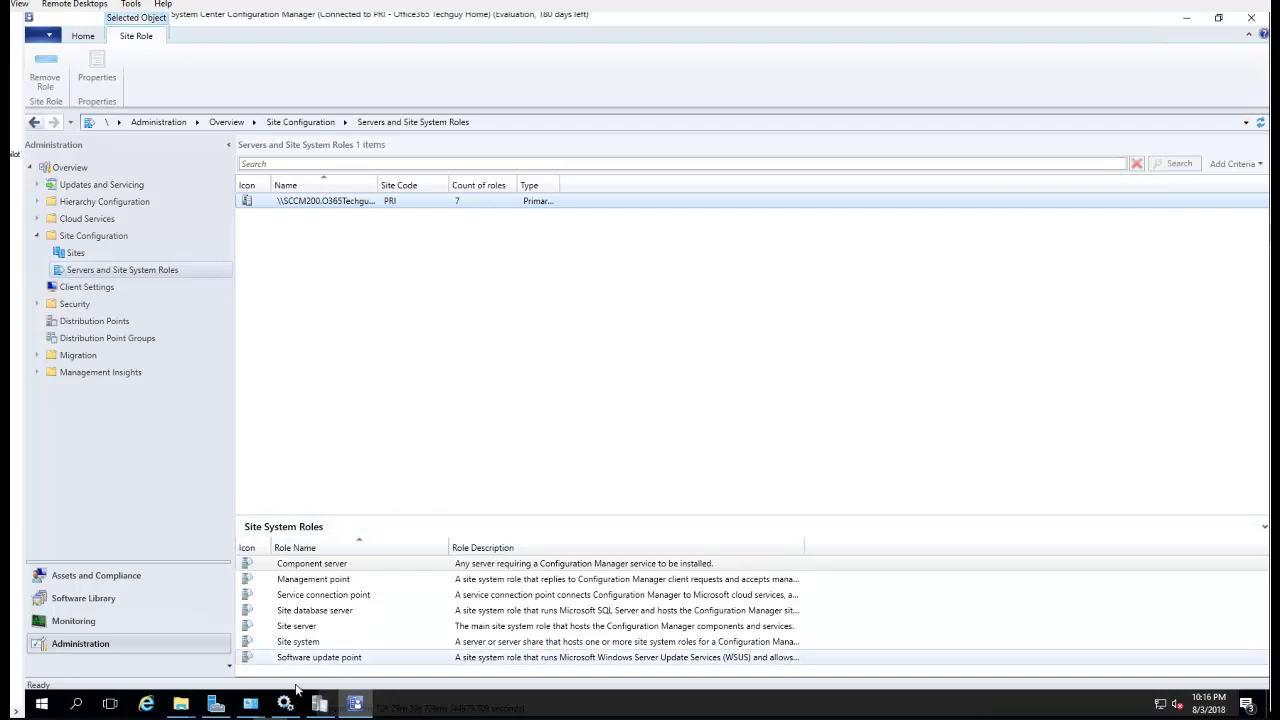
# Minimize the Configuration Manager console and close the Services and Logs windows
pyautogui.moveTo(192, 701)
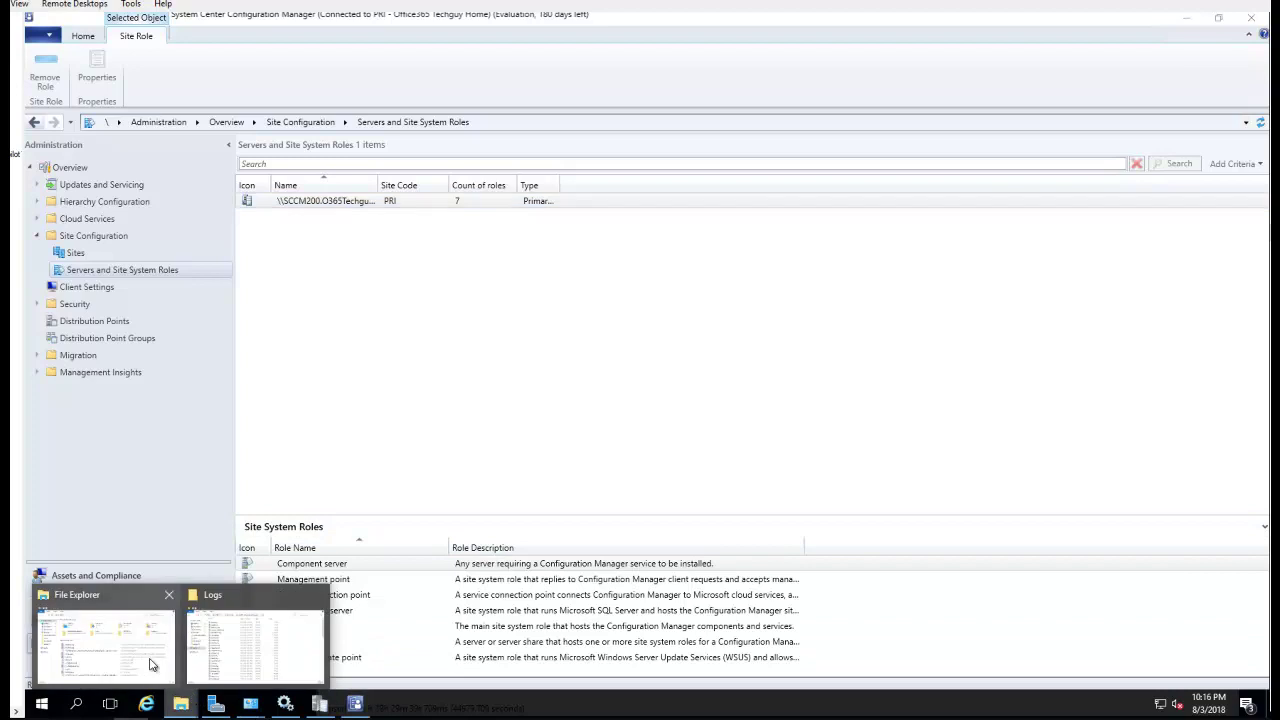
pyautogui.click(149, 663)
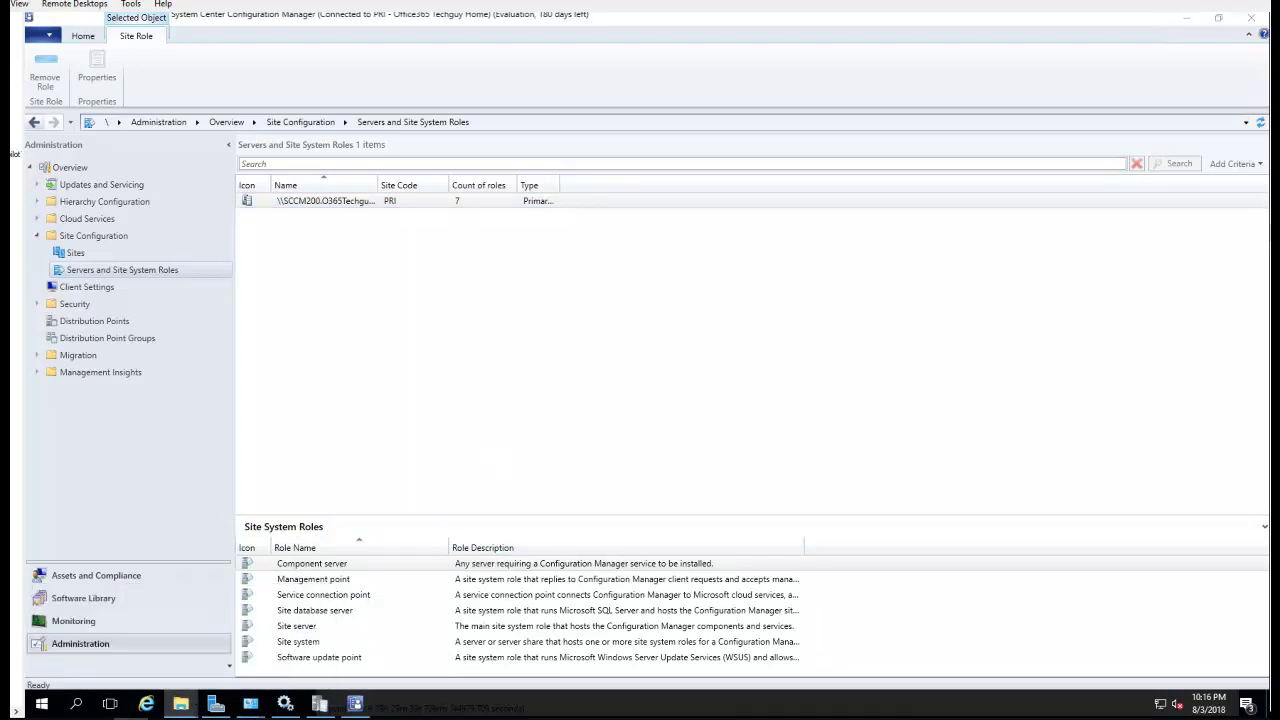
pyautogui.moveTo(190, 705)
pyautogui.click(1188, 22)
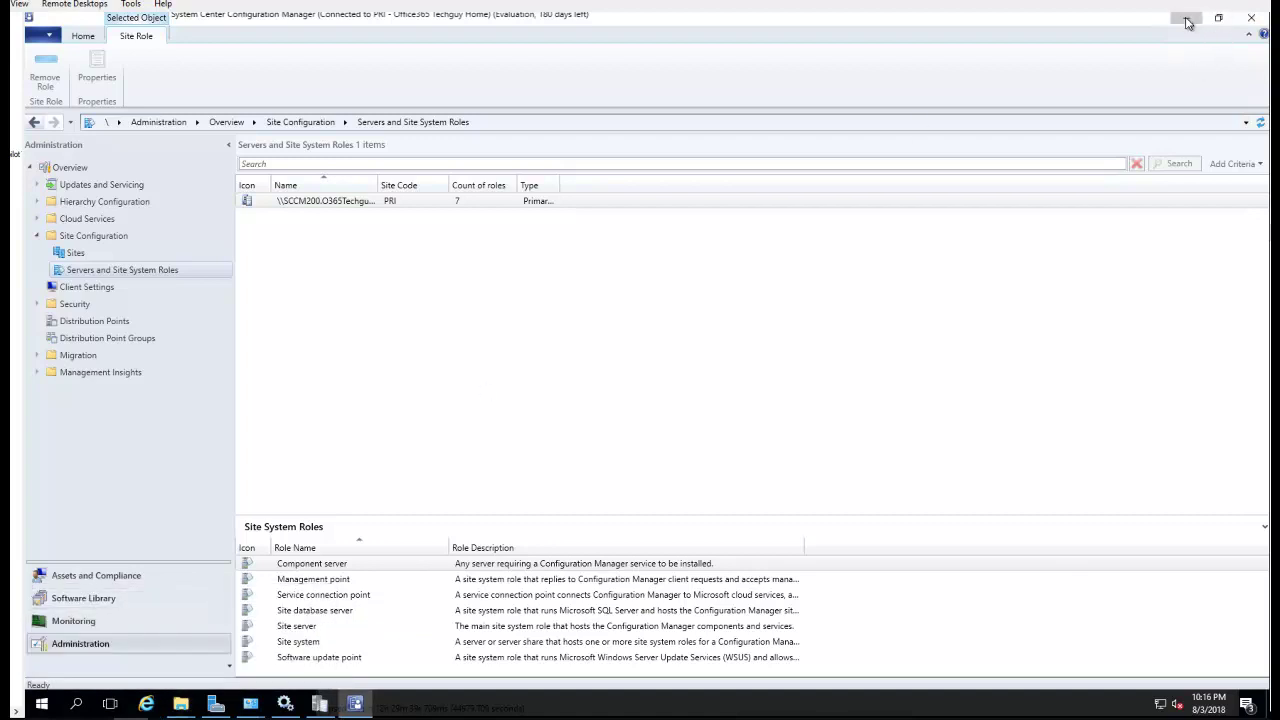
pyautogui.click(1188, 22)
pyautogui.click(642, 65)
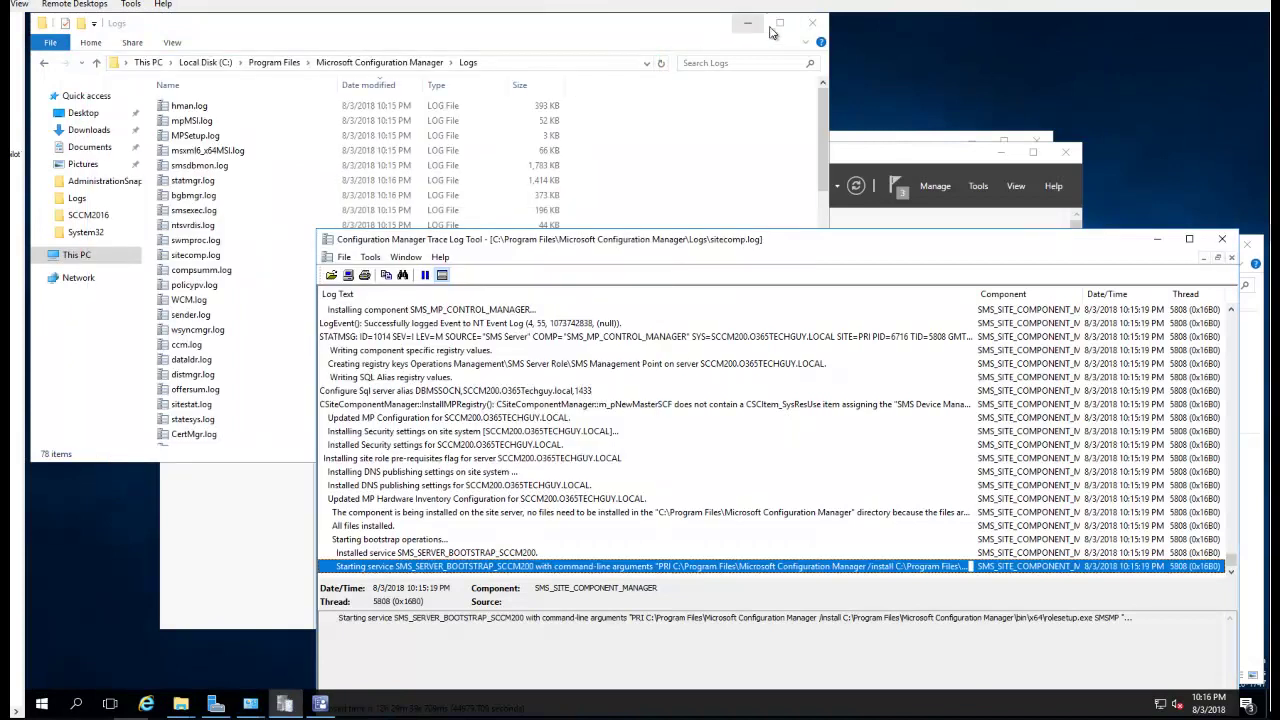
pyautogui.click(812, 22)
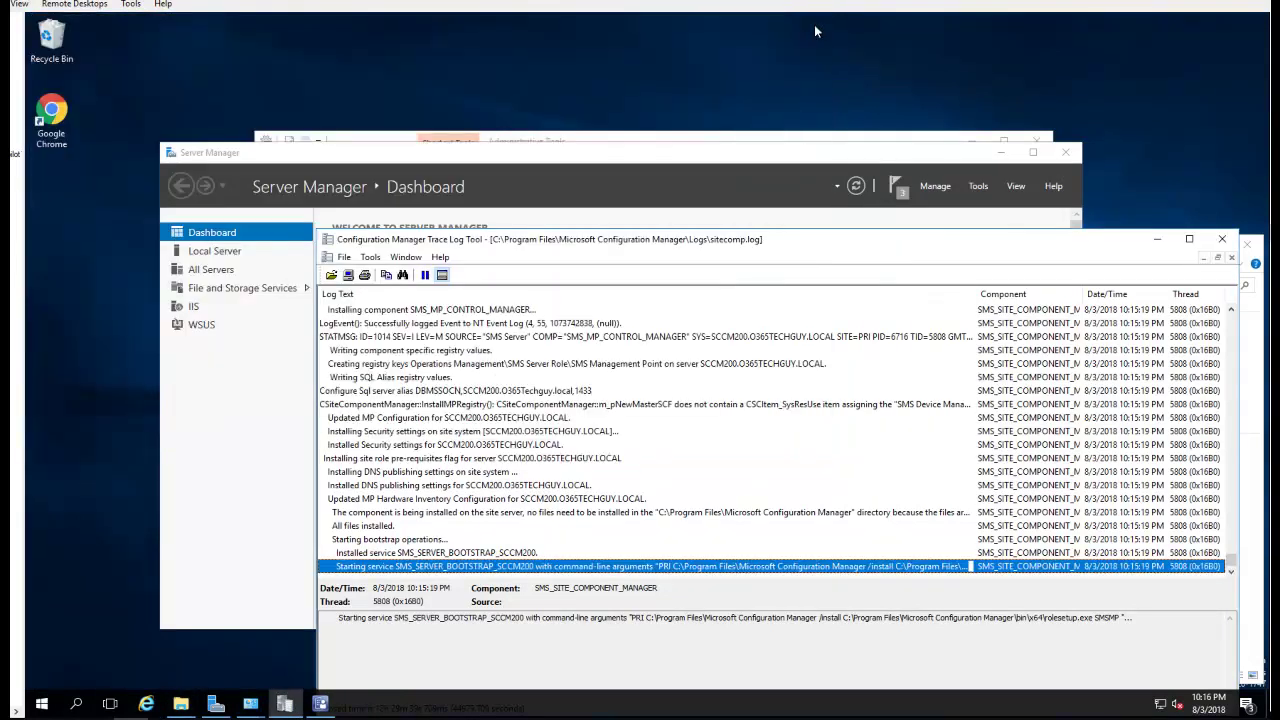
# In a new File Explorer window, check This PC's drives, including SCCM (E:), and open Local Disk (C:)
pyautogui.click(181, 704)
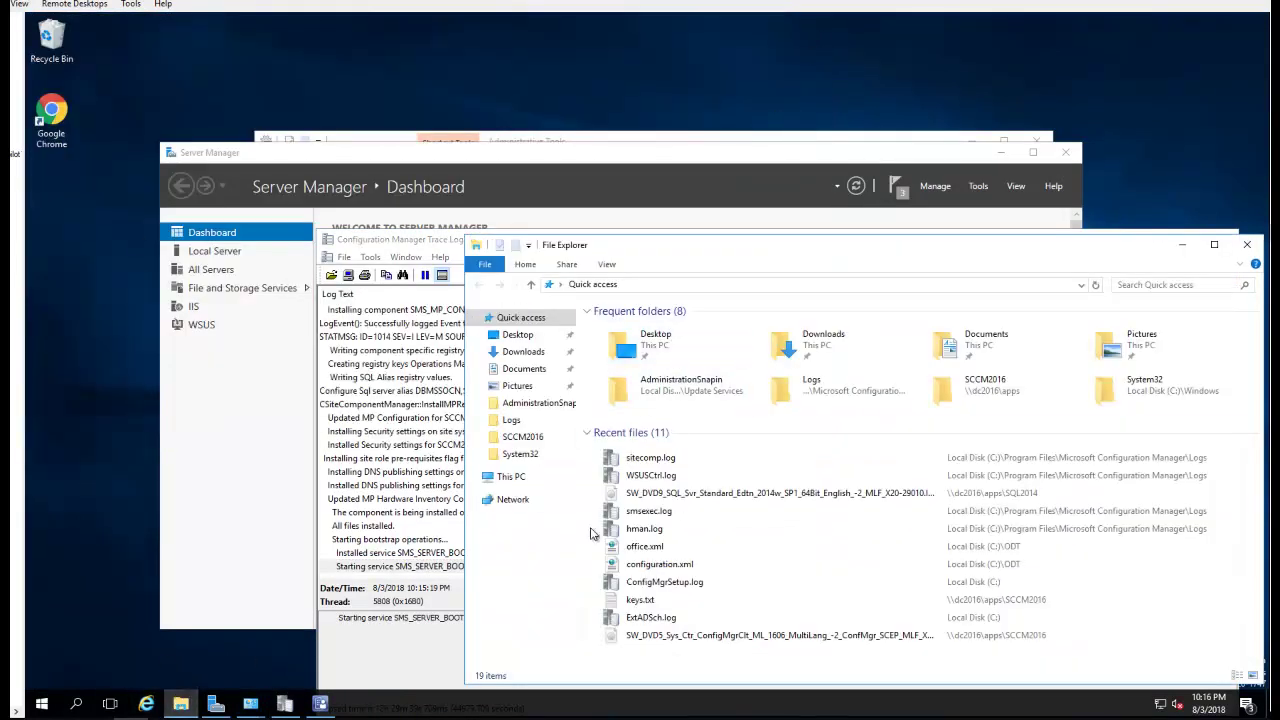
pyautogui.click(518, 479)
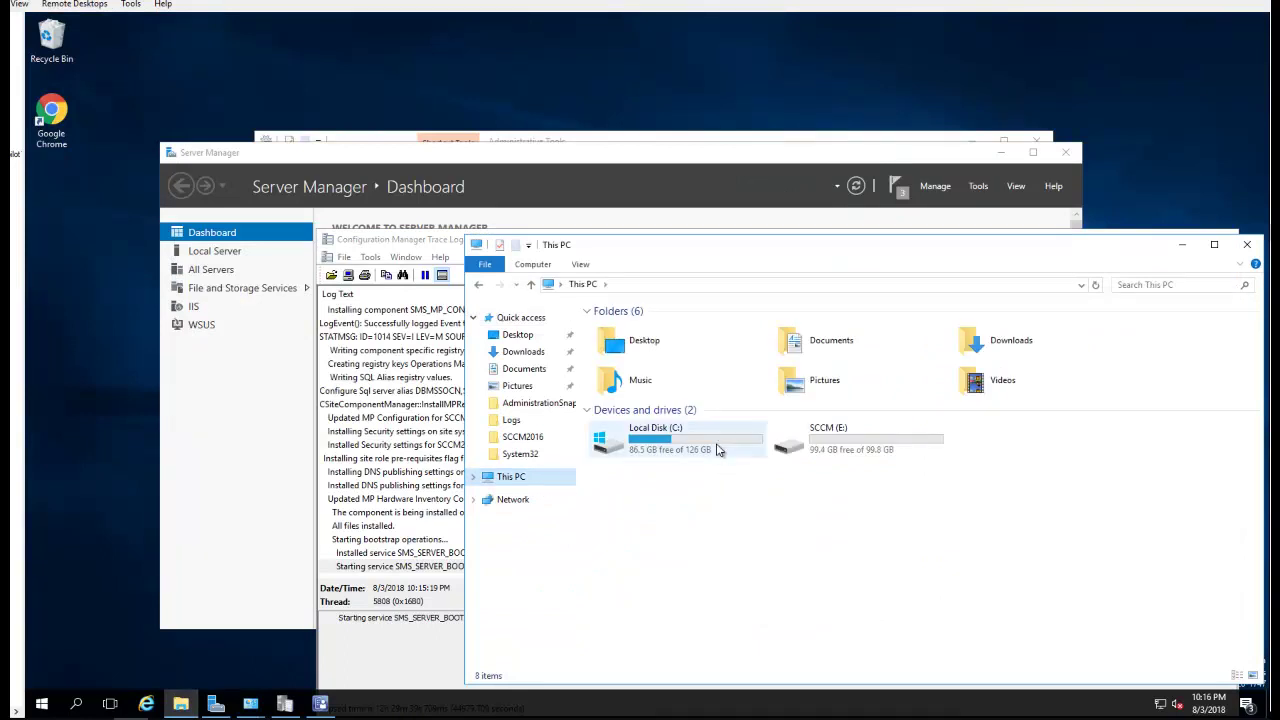
pyautogui.click(836, 455)
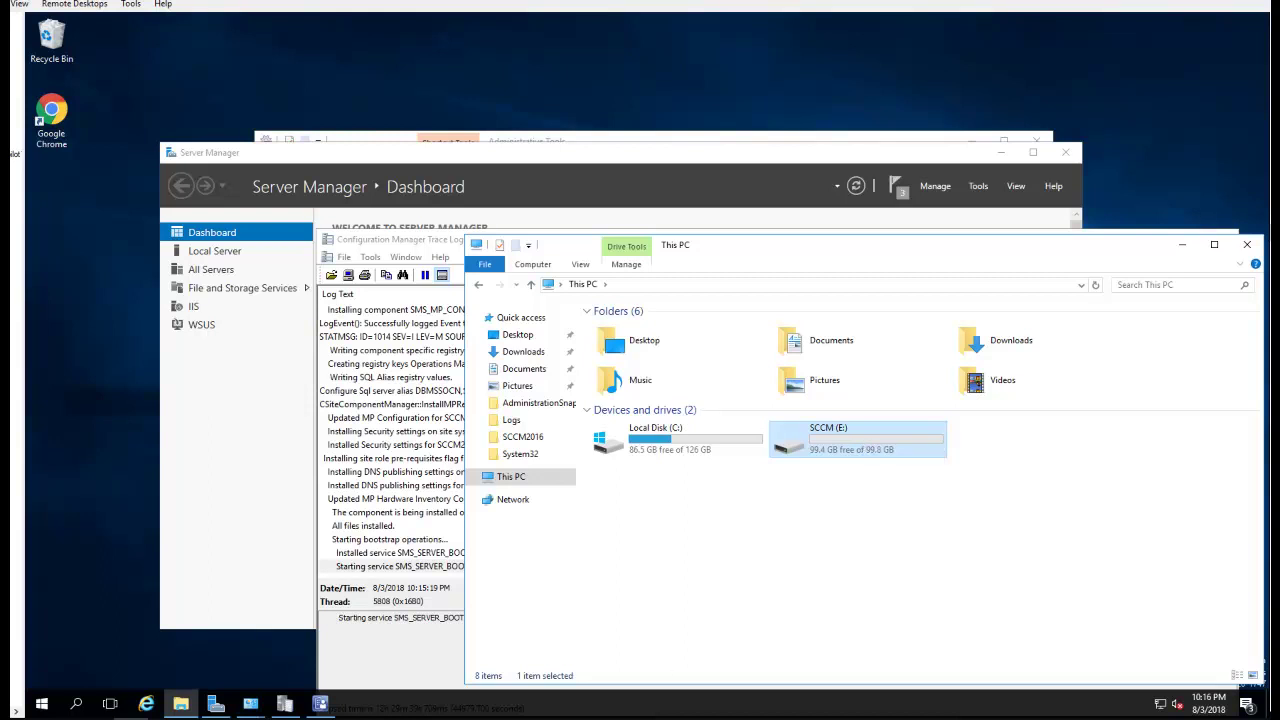
pyautogui.click(328, 706)
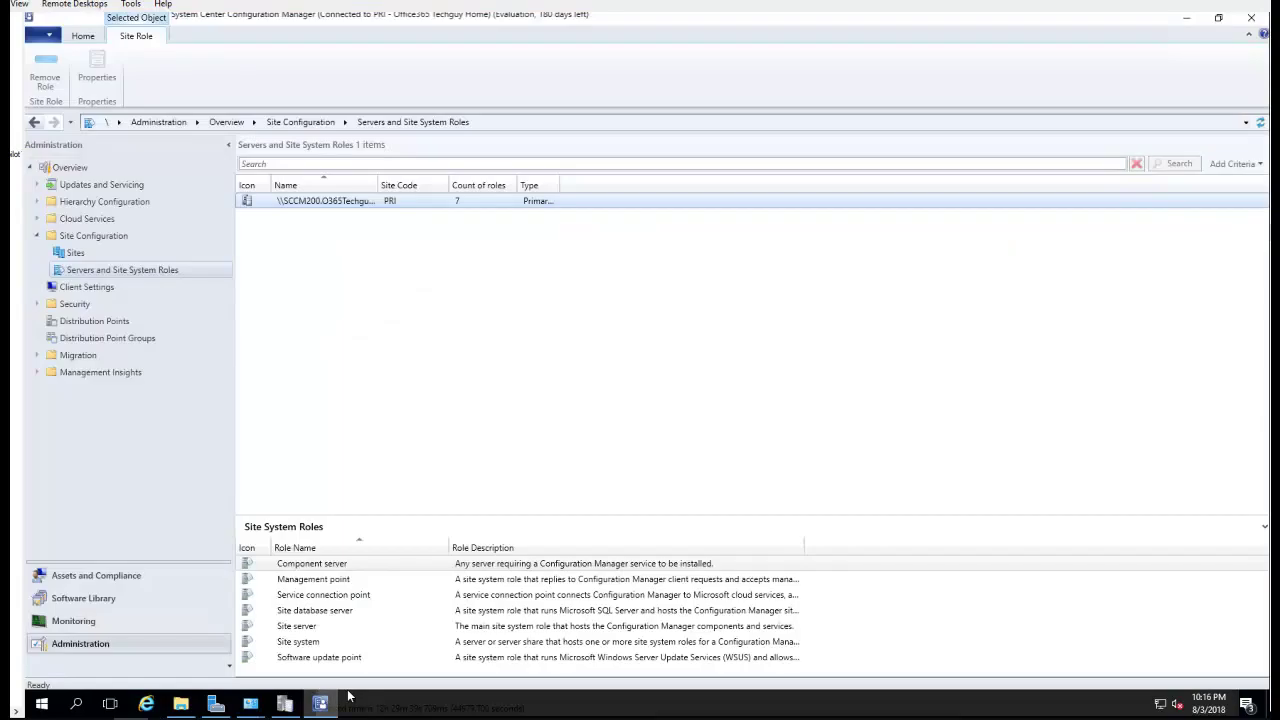
pyautogui.click(1186, 20)
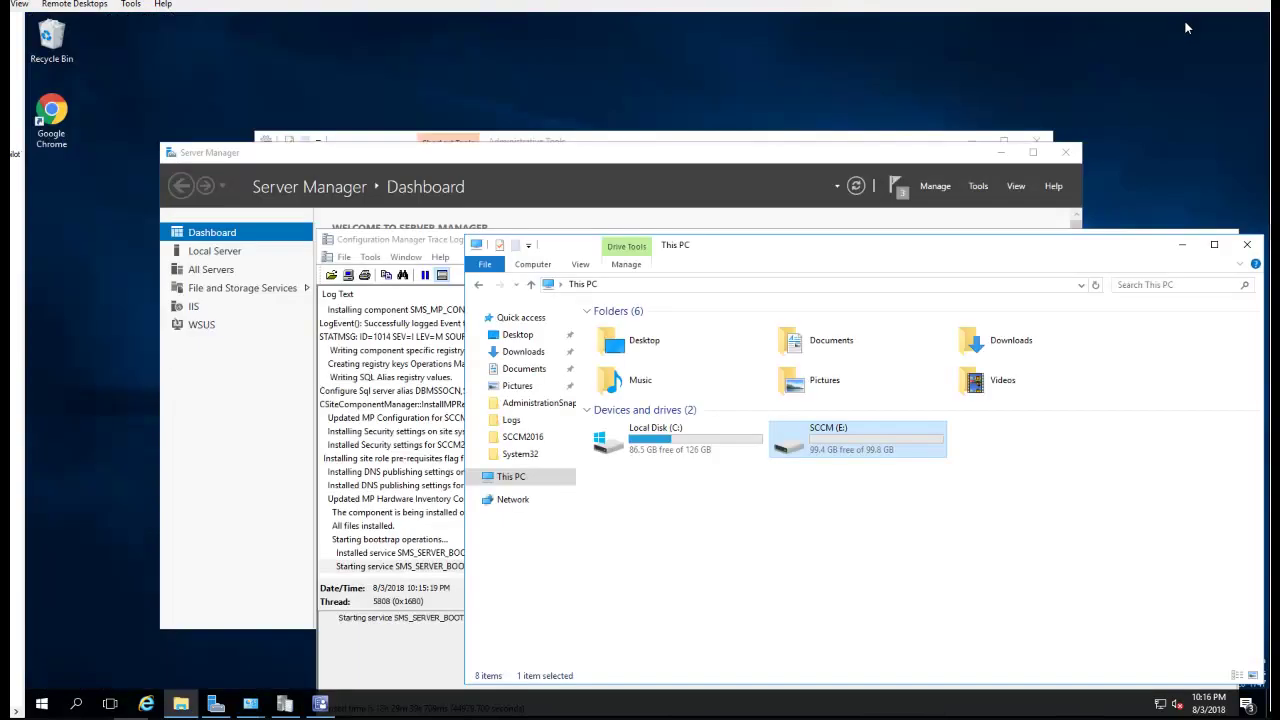
pyautogui.doubleClick(670, 452)
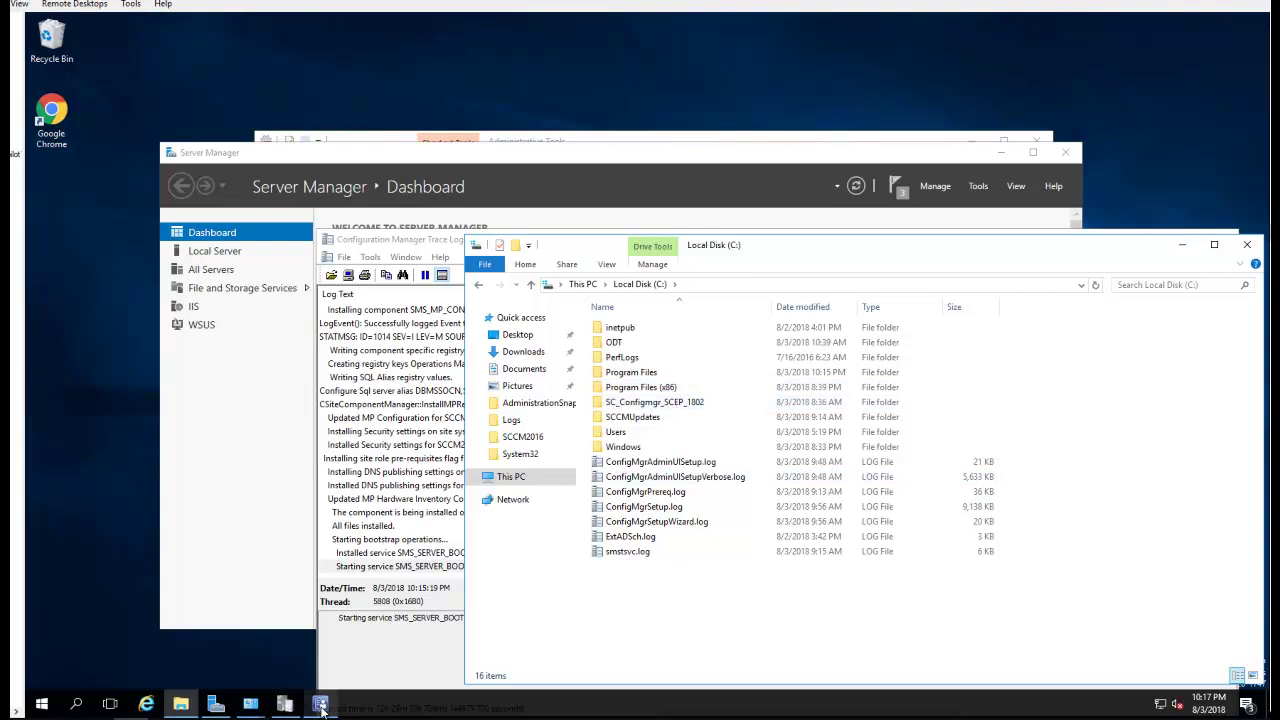
# Start the Add Site System Roles wizard on the site server from the console
pyautogui.click(321, 707)
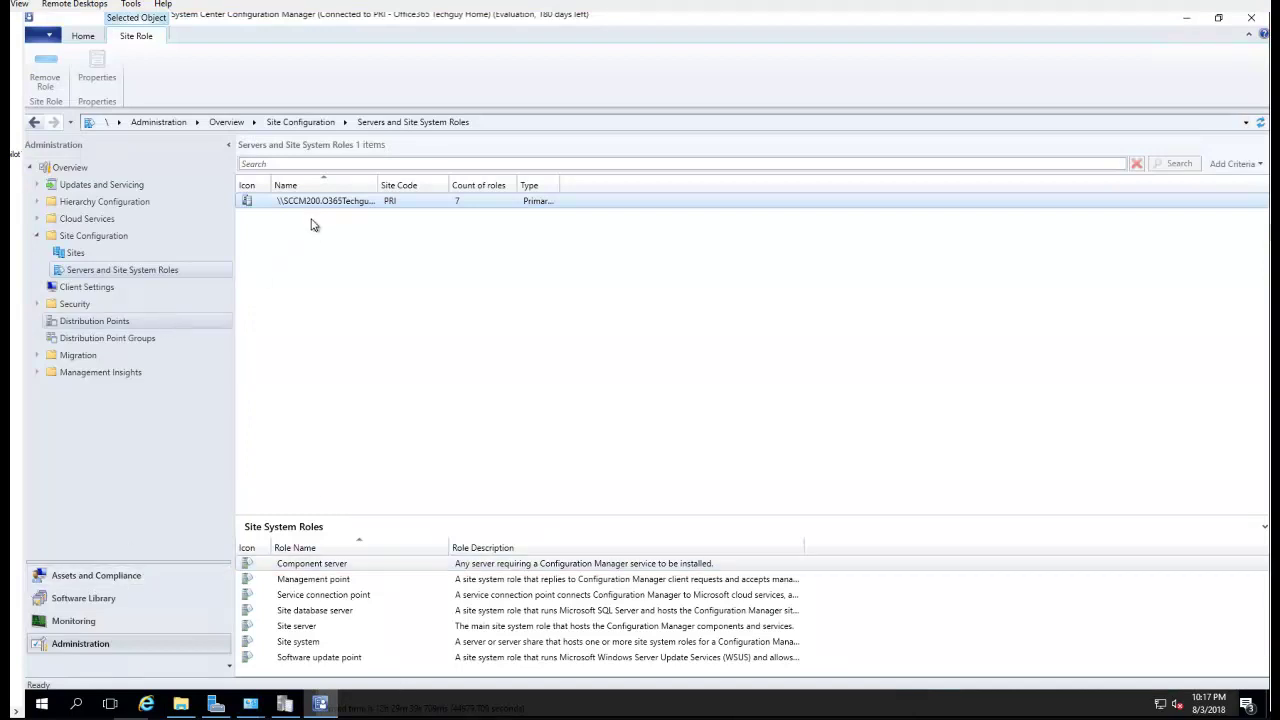
pyautogui.click(338, 201)
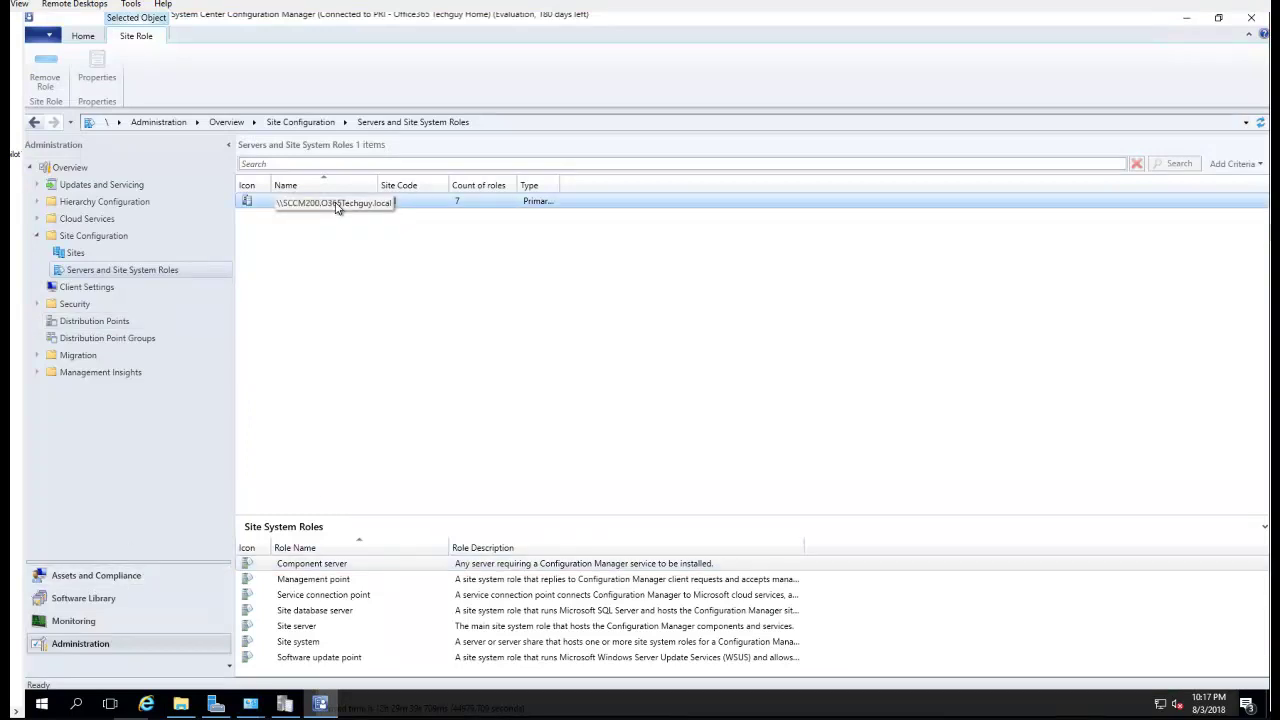
pyautogui.rightClick(337, 205)
pyautogui.click(371, 215)
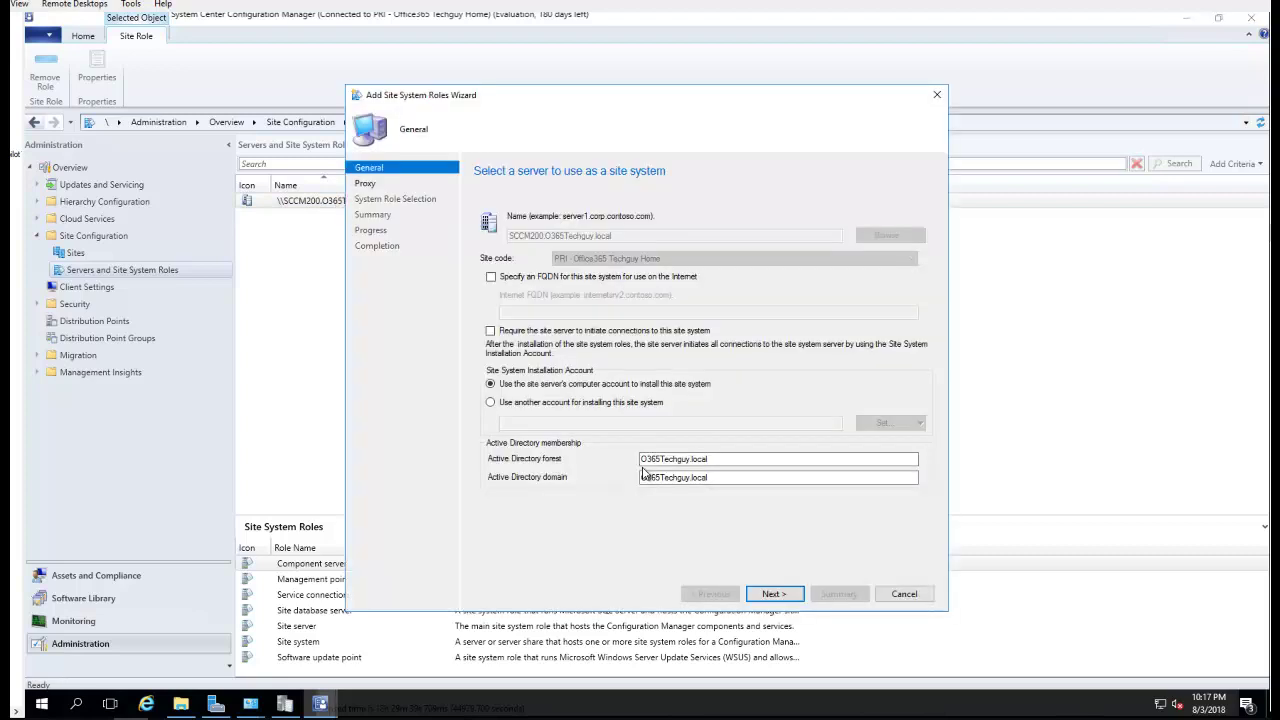
# Advance past the General and Proxy pages and tick the Distribution point role
pyautogui.click(766, 601)
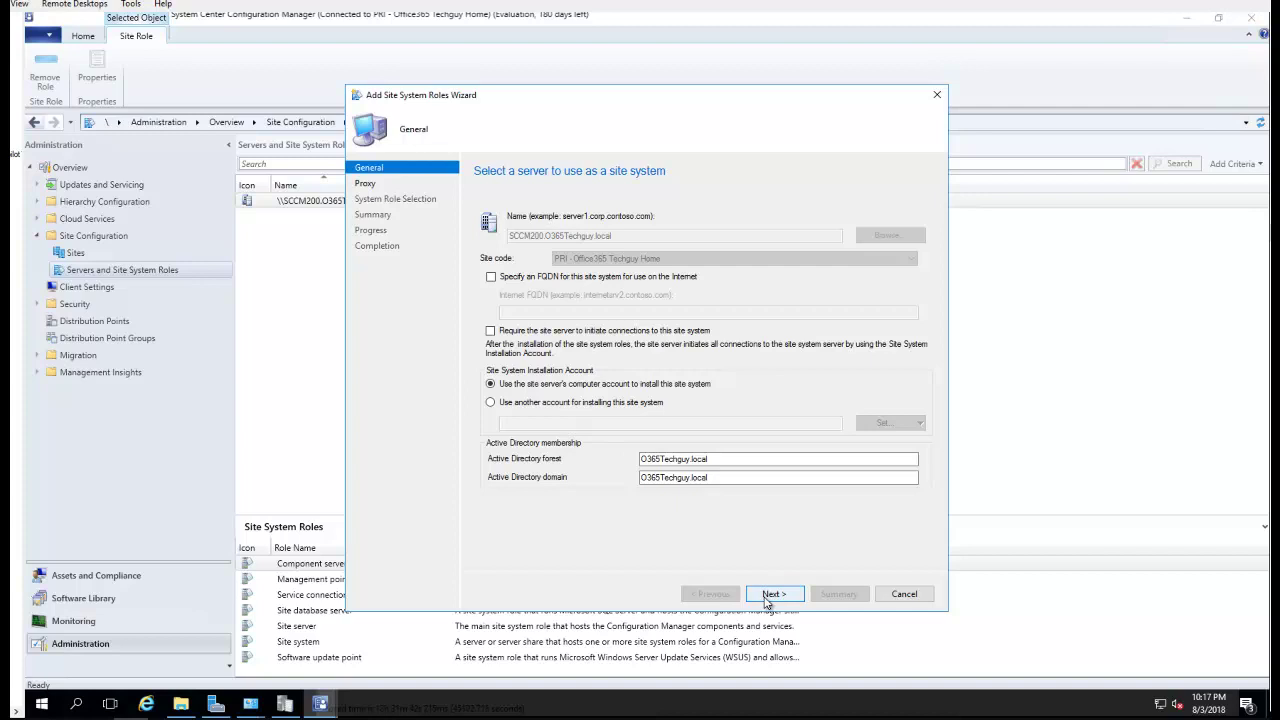
pyautogui.click(766, 596)
pyautogui.click(761, 598)
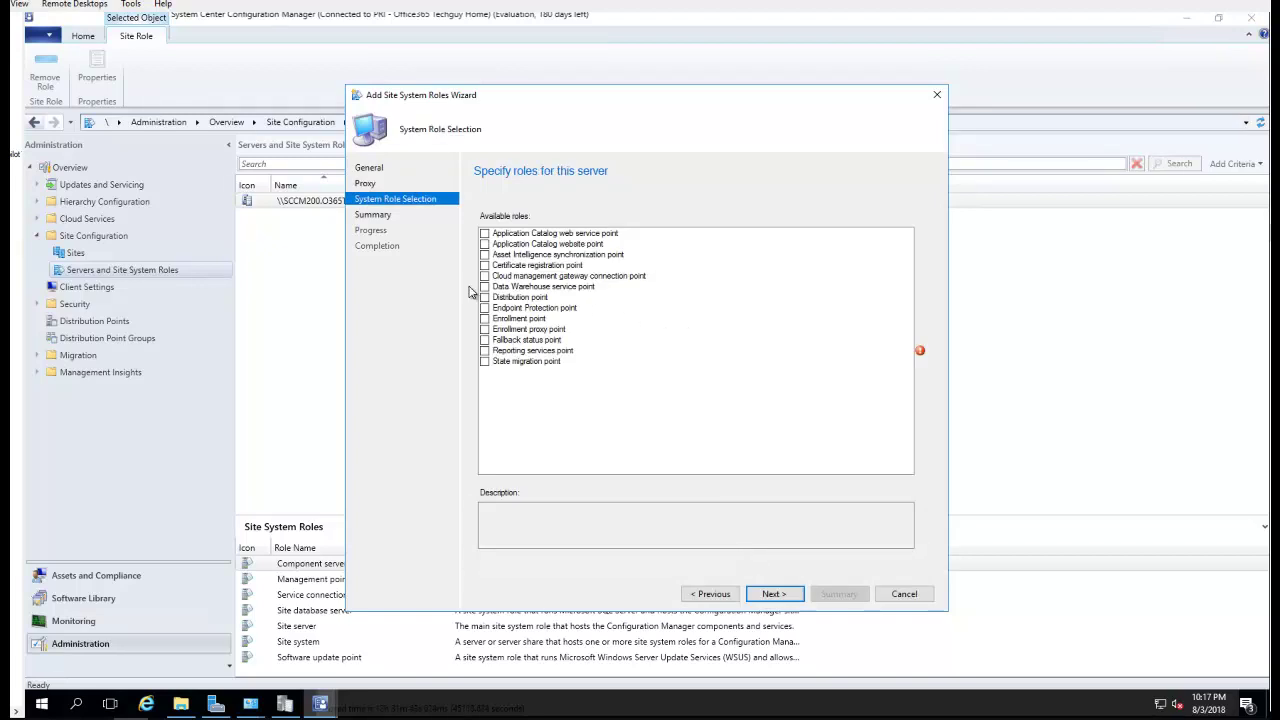
pyautogui.click(485, 298)
# Continue with Distribution point selected to reach its HTTP and self-signed certificate settings
pyautogui.click(773, 594)
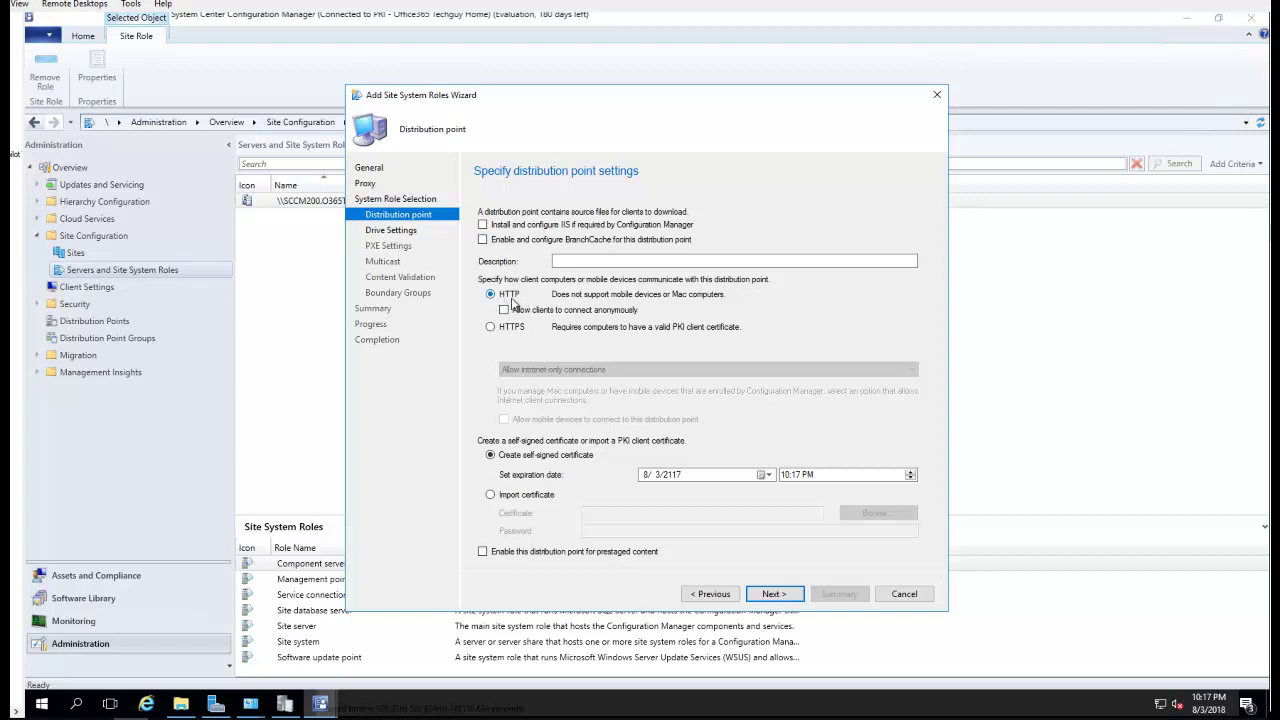
# Place the primary content library and the primary package share on drive E:
pyautogui.click(773, 597)
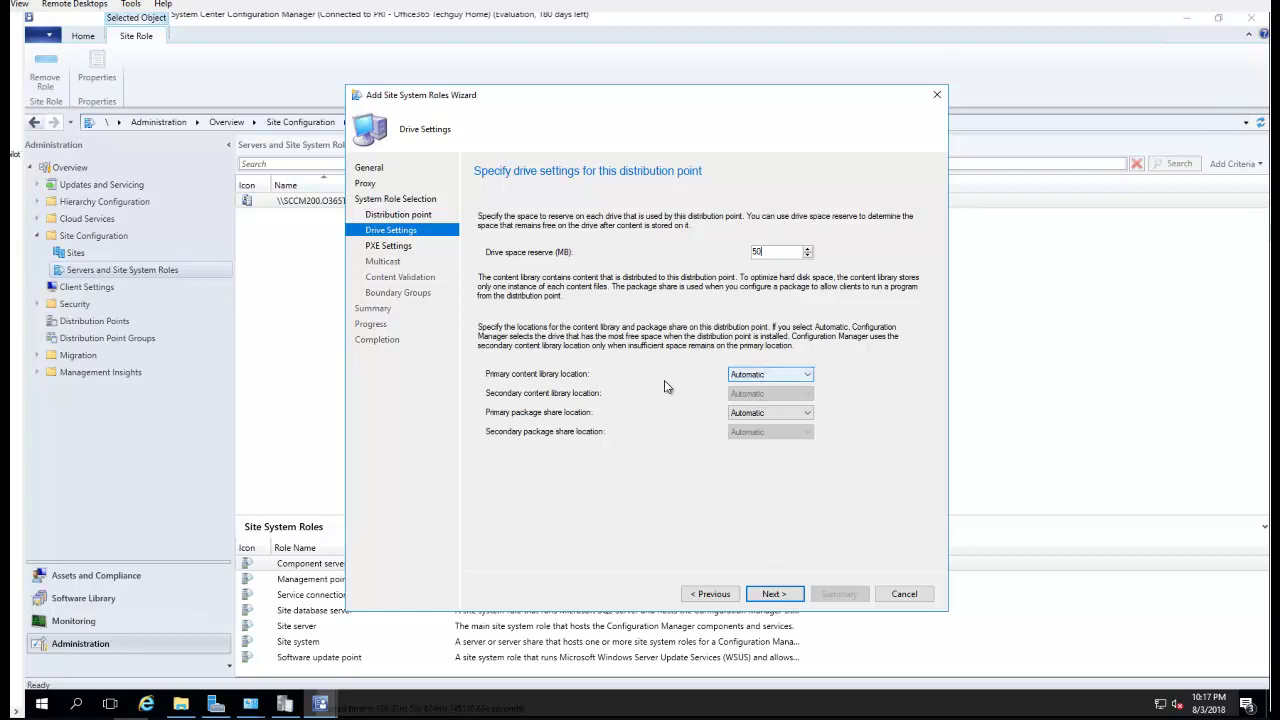
pyautogui.click(752, 378)
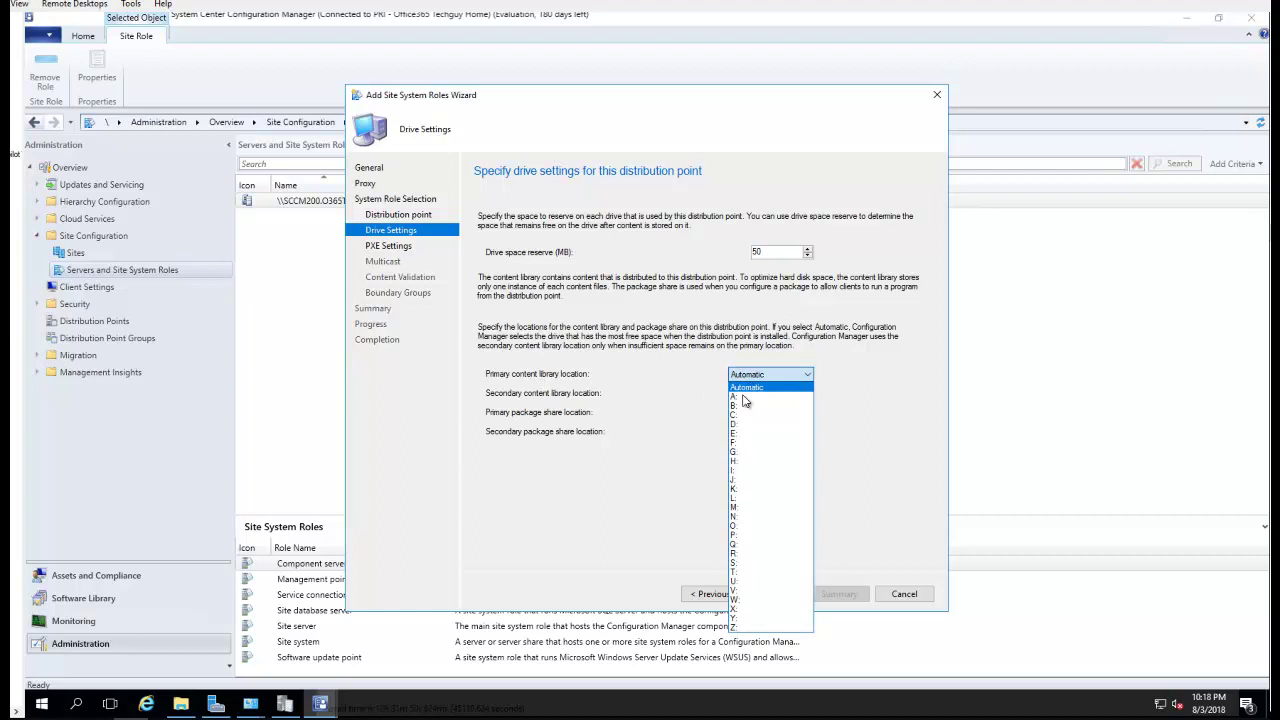
pyautogui.click(740, 435)
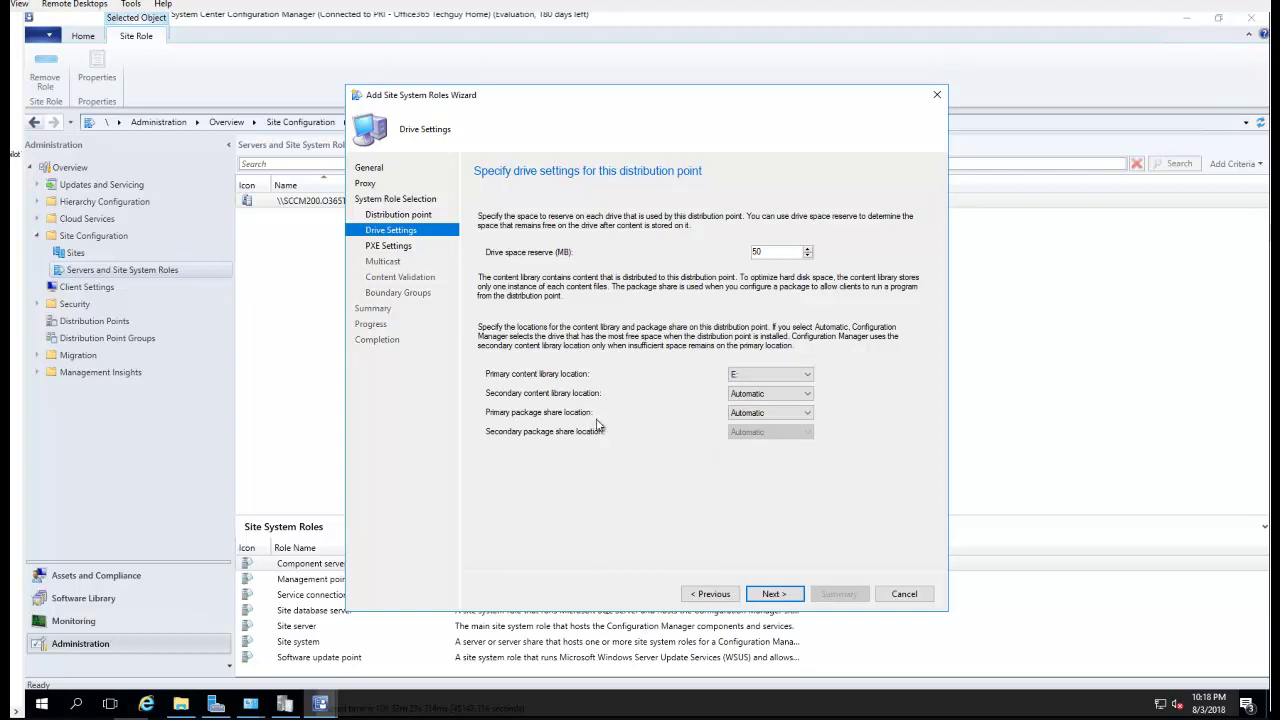
pyautogui.click(745, 418)
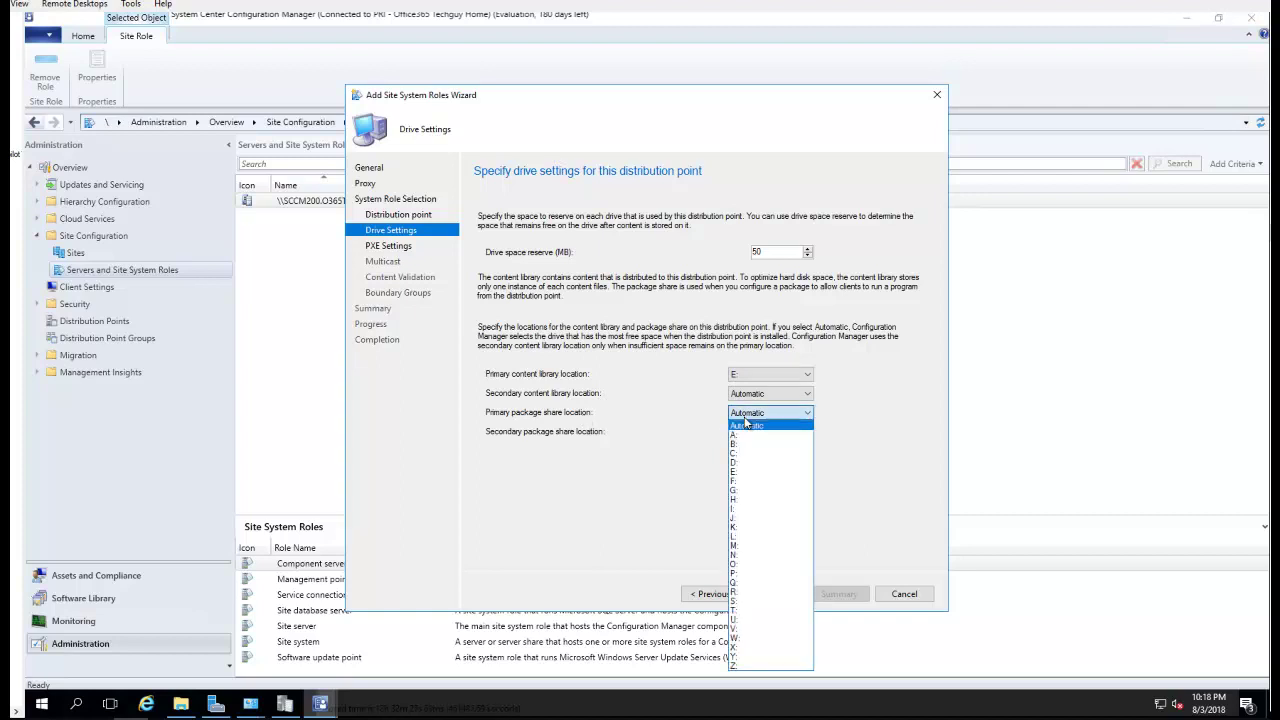
pyautogui.click(742, 472)
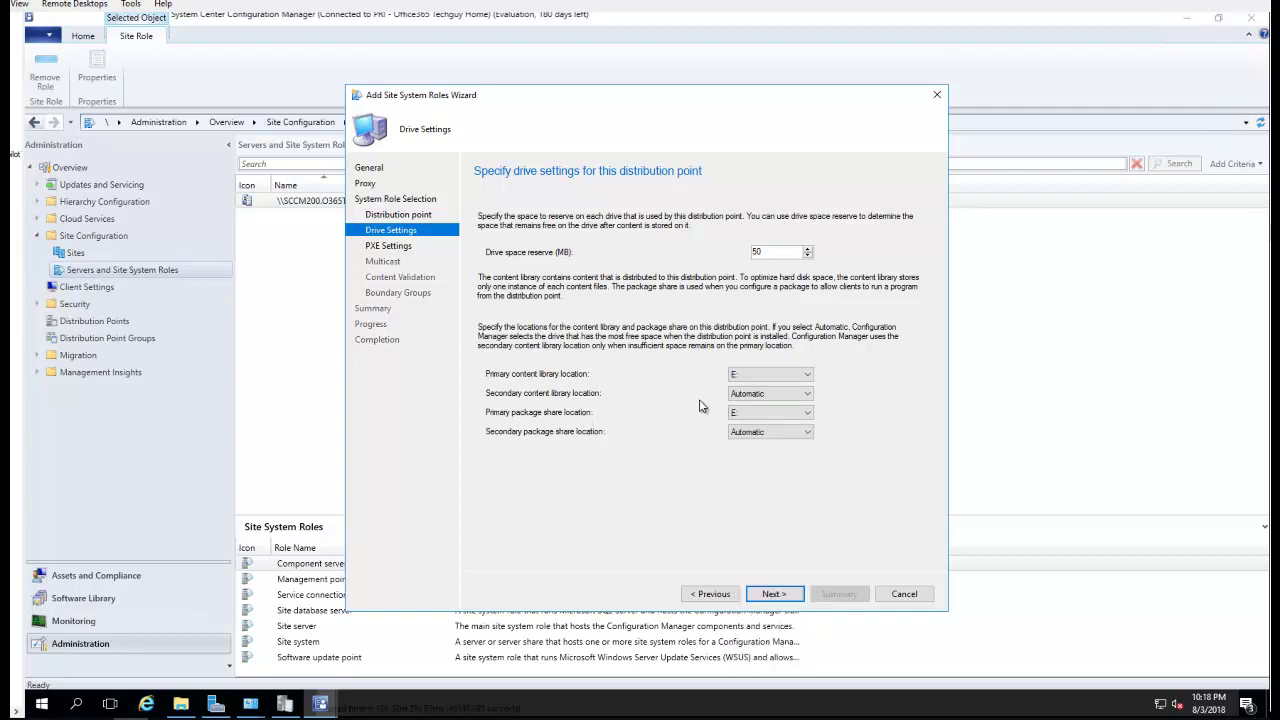
pyautogui.click(775, 596)
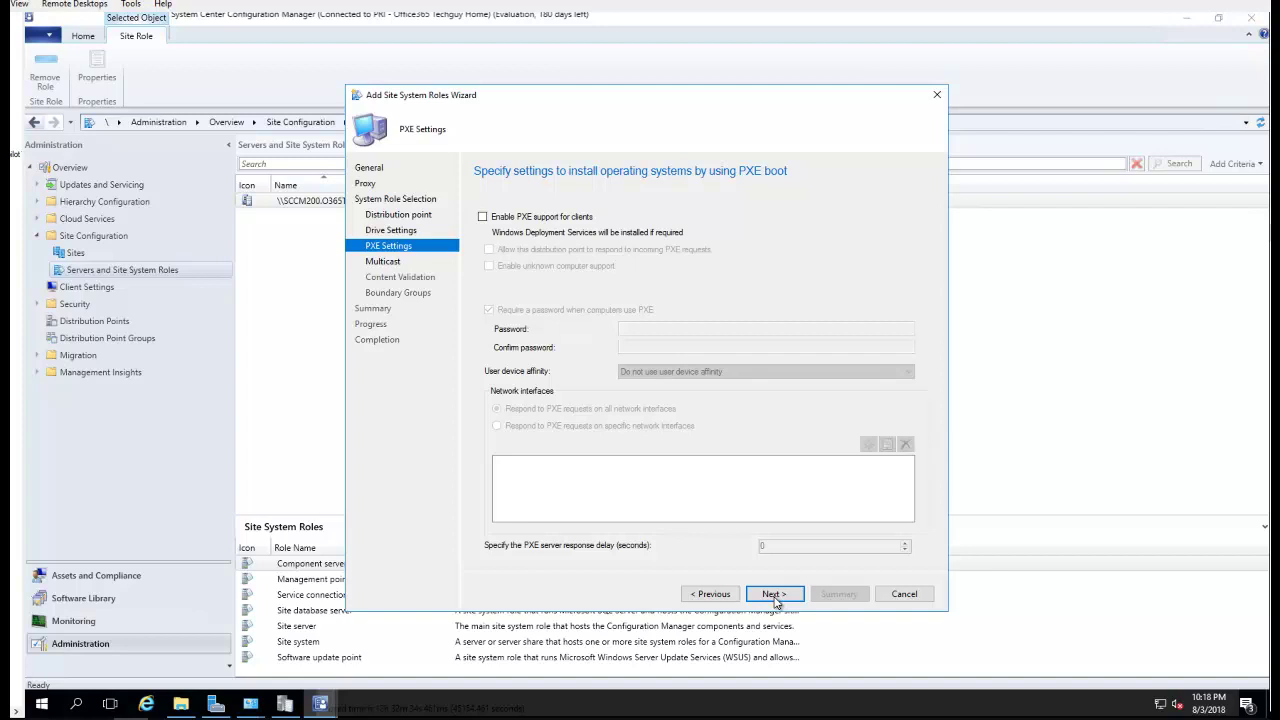
# Enable PXE support, PXE request responses and unknown computer support, with no PXE password required
pyautogui.click(560, 218)
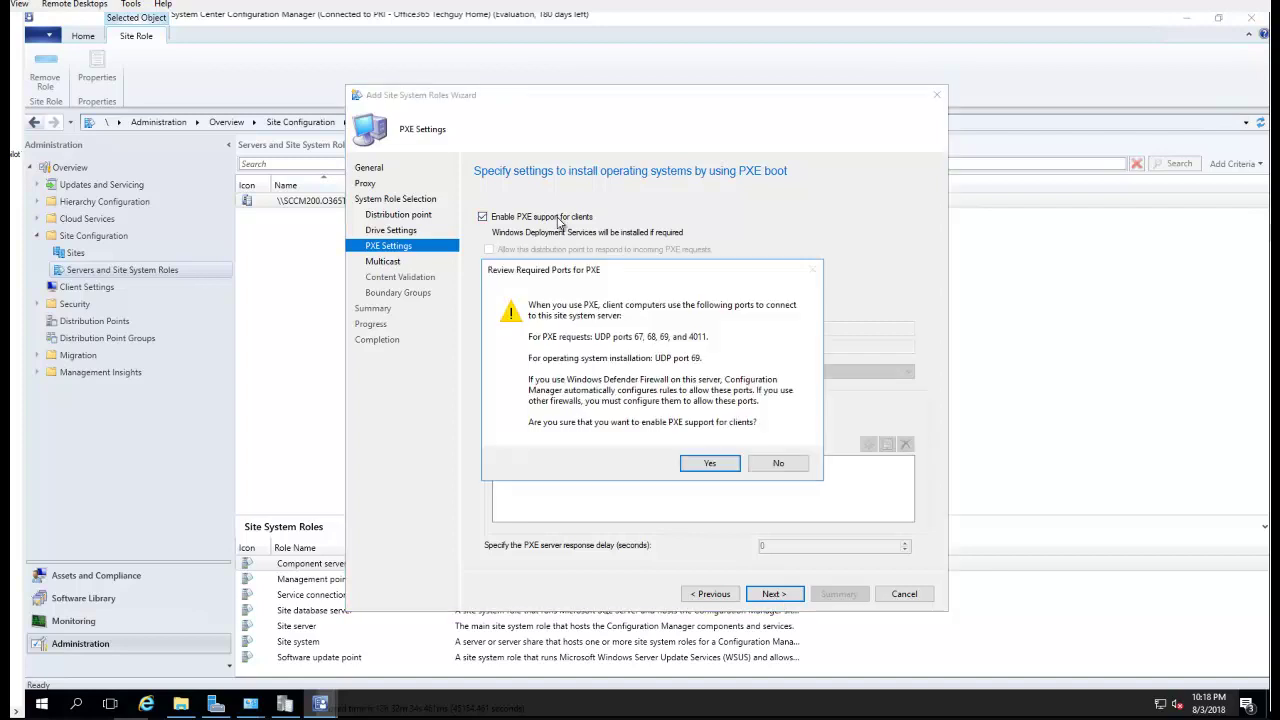
pyautogui.click(707, 463)
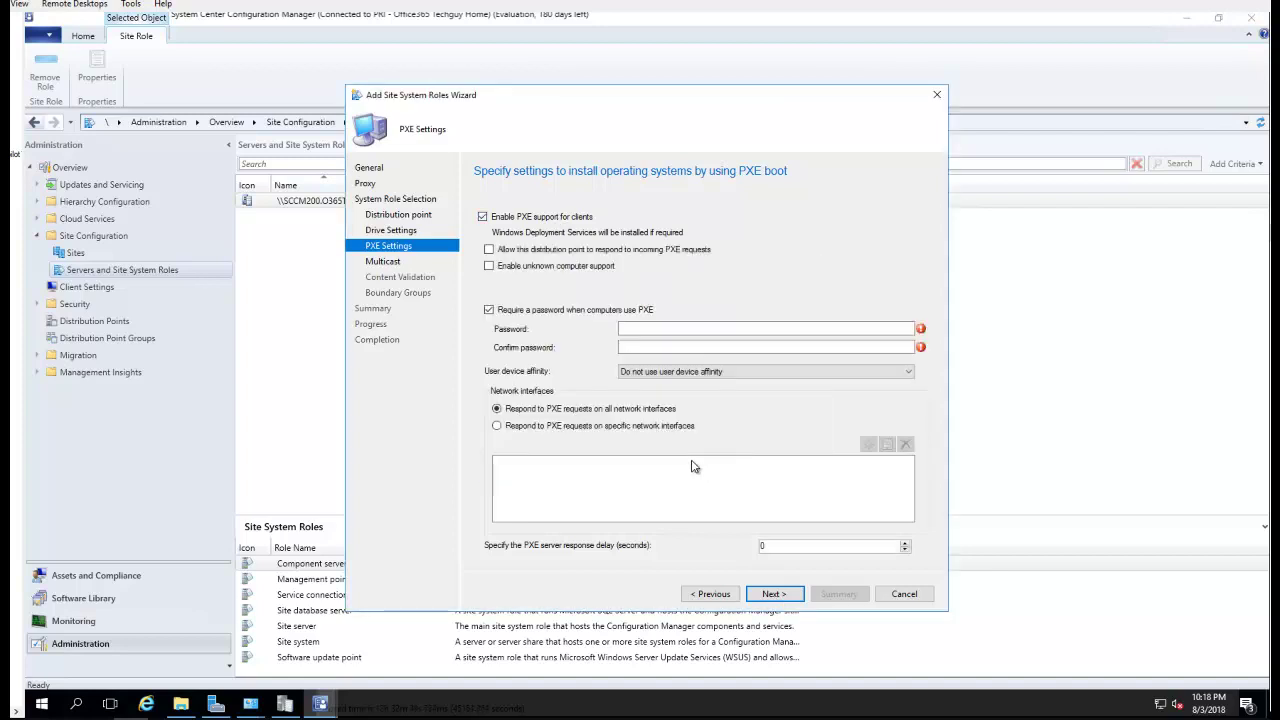
pyautogui.click(524, 314)
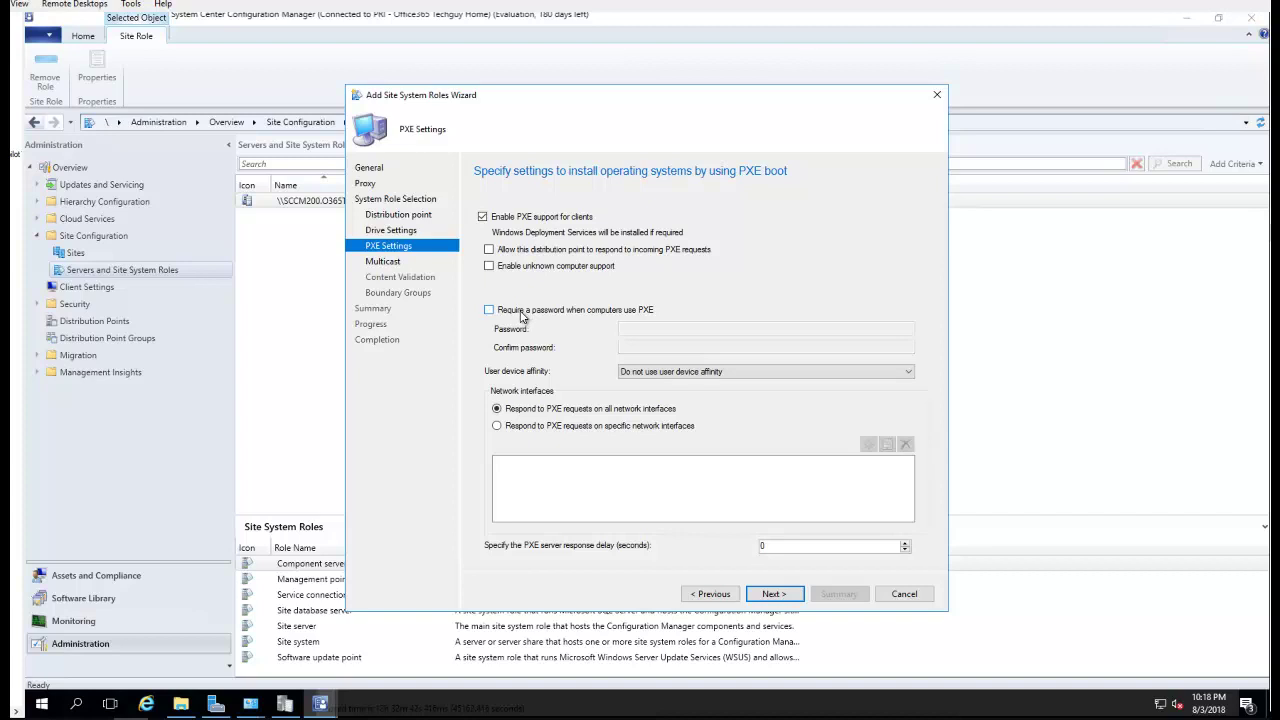
pyautogui.click(489, 265)
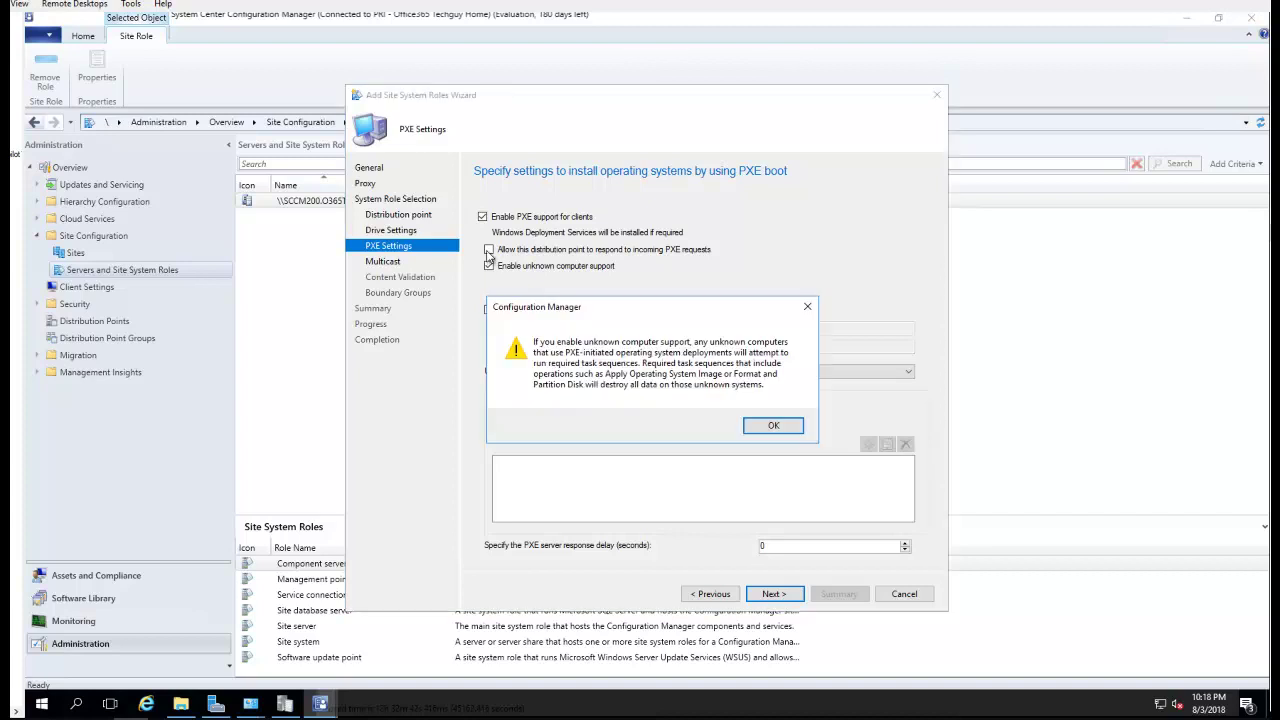
pyautogui.click(746, 425)
pyautogui.click(571, 251)
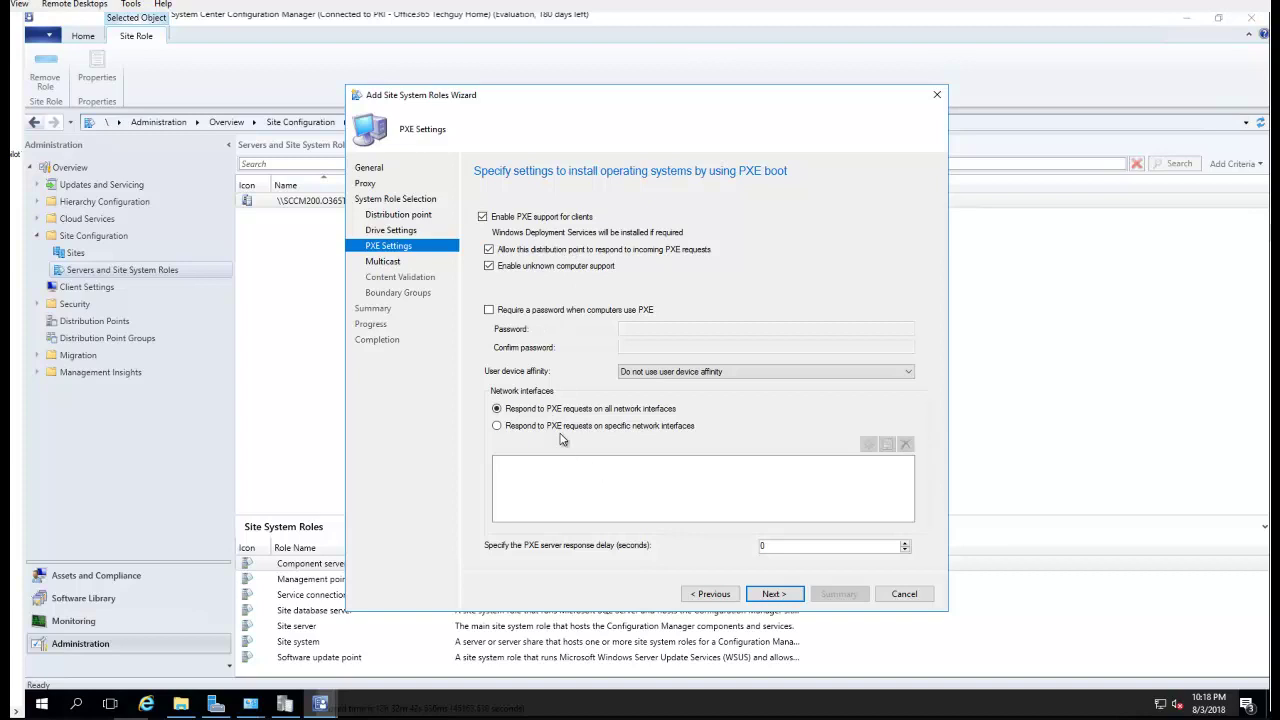
pyautogui.click(770, 598)
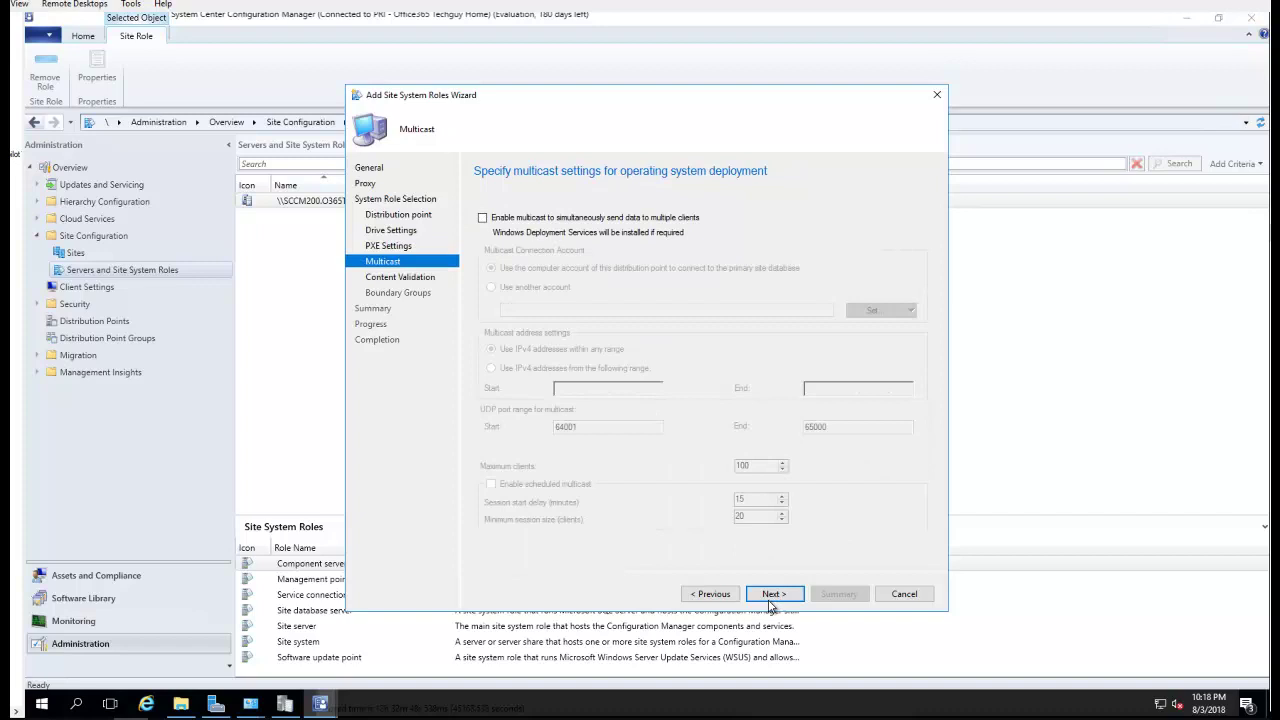
# Leave multicast off and turn on weekly Saturday content validation at Lowest priority
pyautogui.click(770, 598)
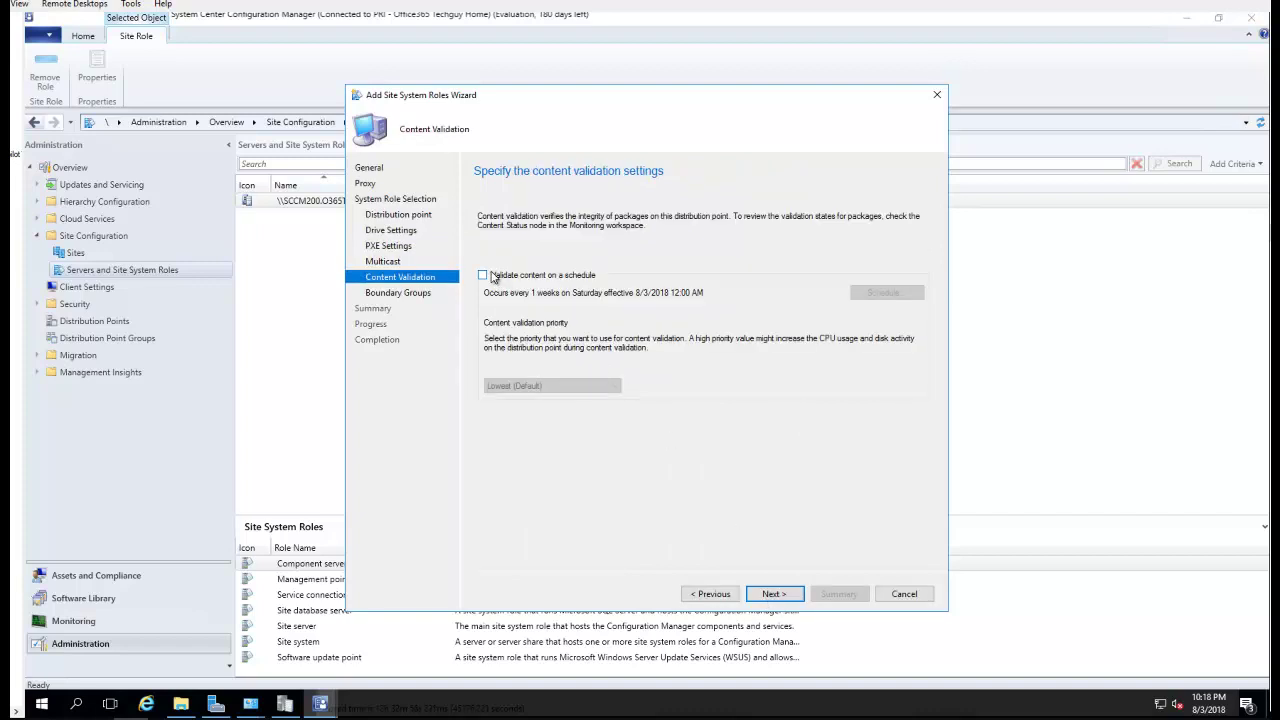
pyautogui.click(492, 276)
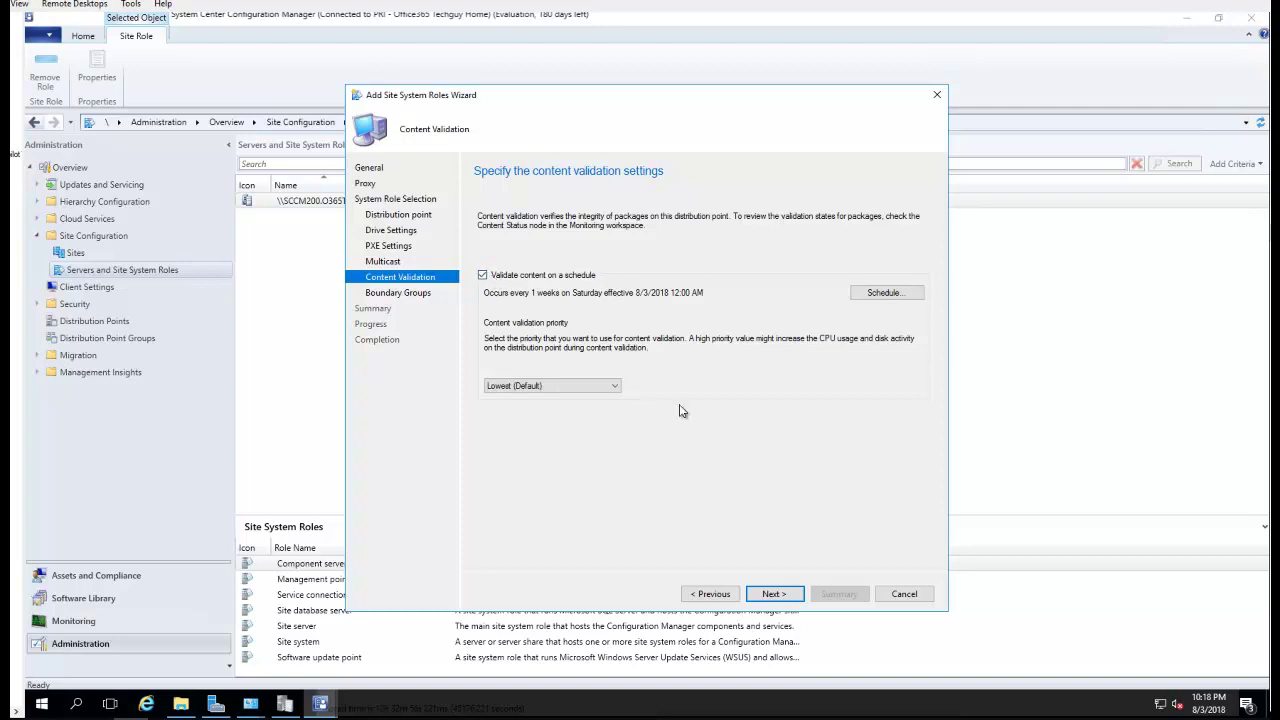
pyautogui.click(774, 595)
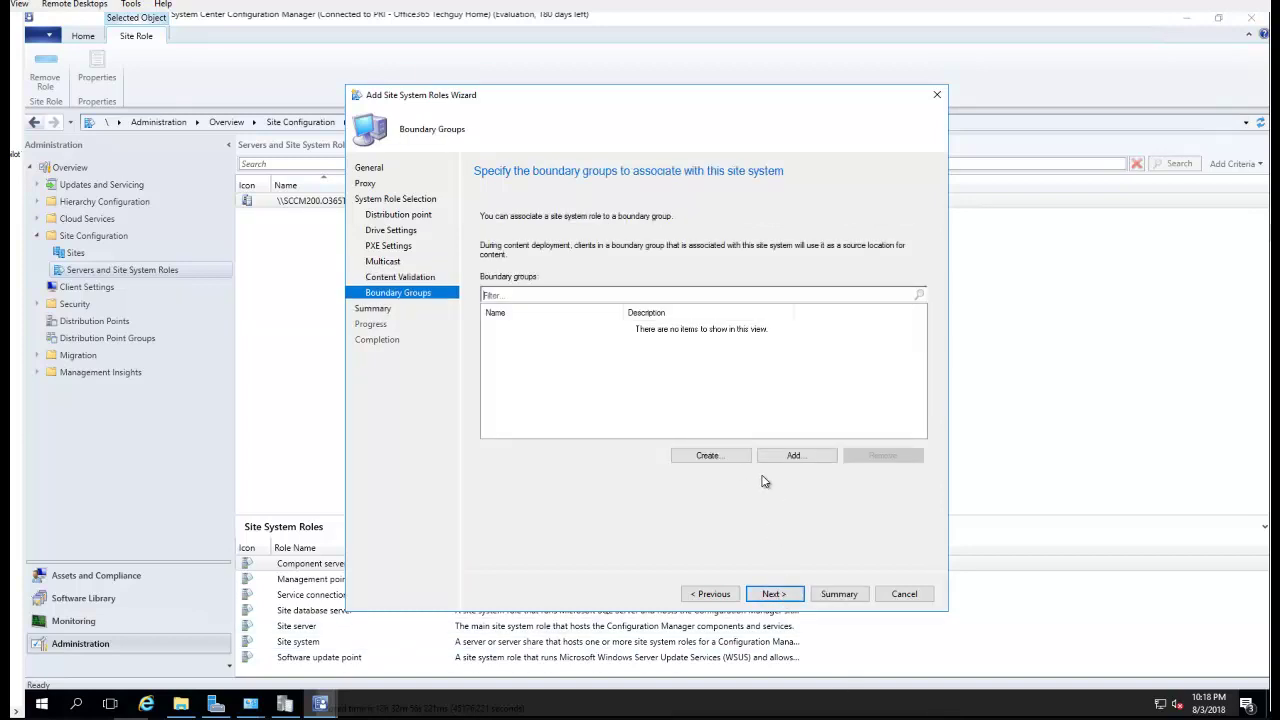
# Add Default-Site-Boundary-Group<PRI> to the distribution point and complete the role installation
pyautogui.click(790, 458)
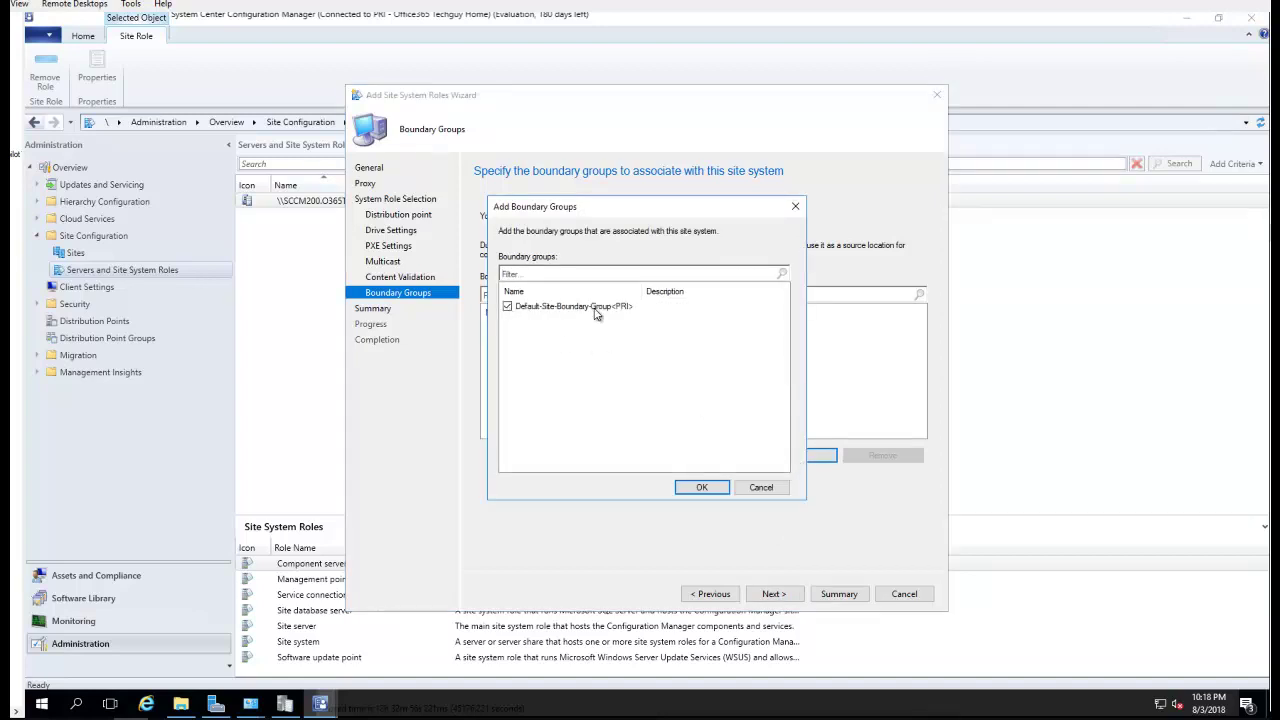
pyautogui.click(690, 488)
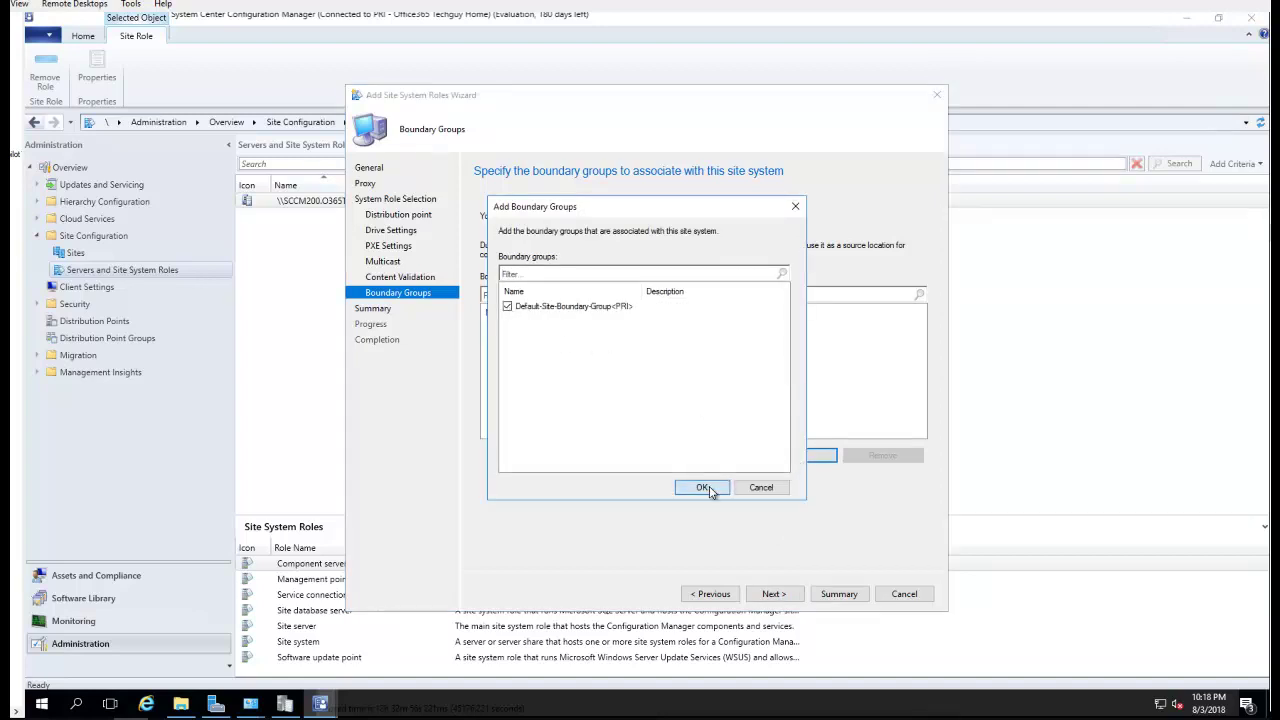
pyautogui.click(774, 594)
pyautogui.click(776, 594)
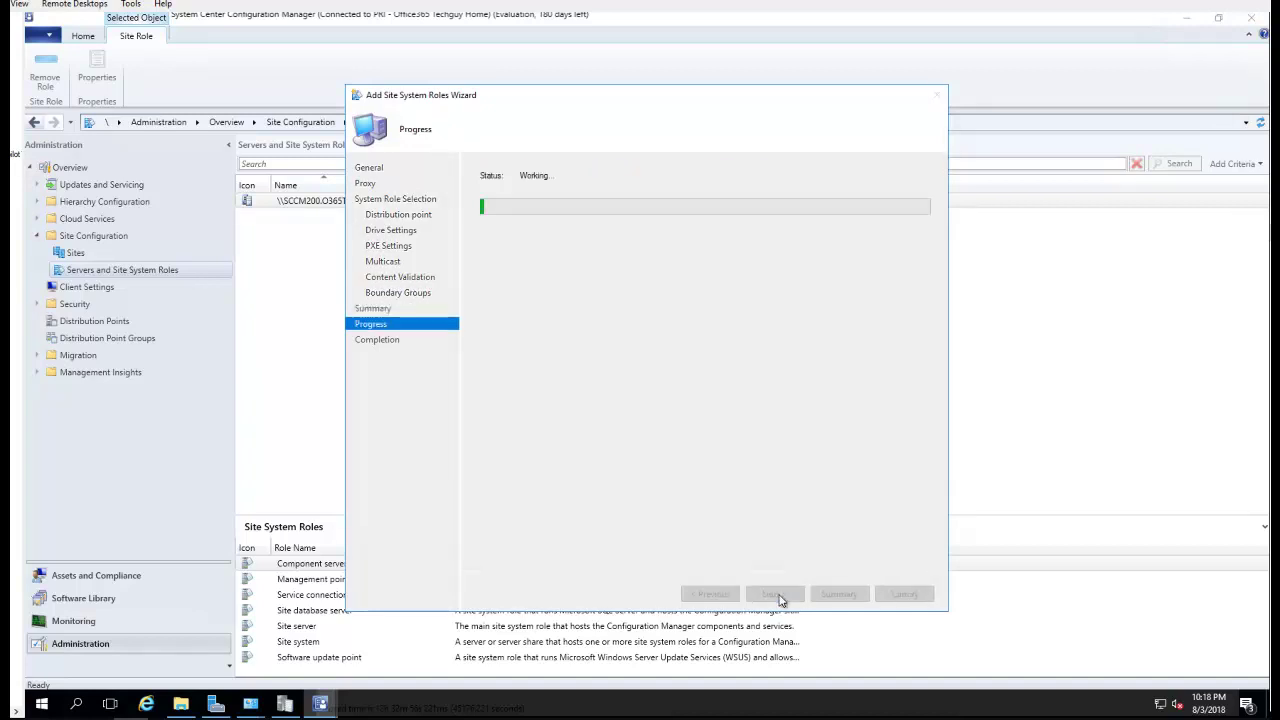
pyautogui.click(903, 596)
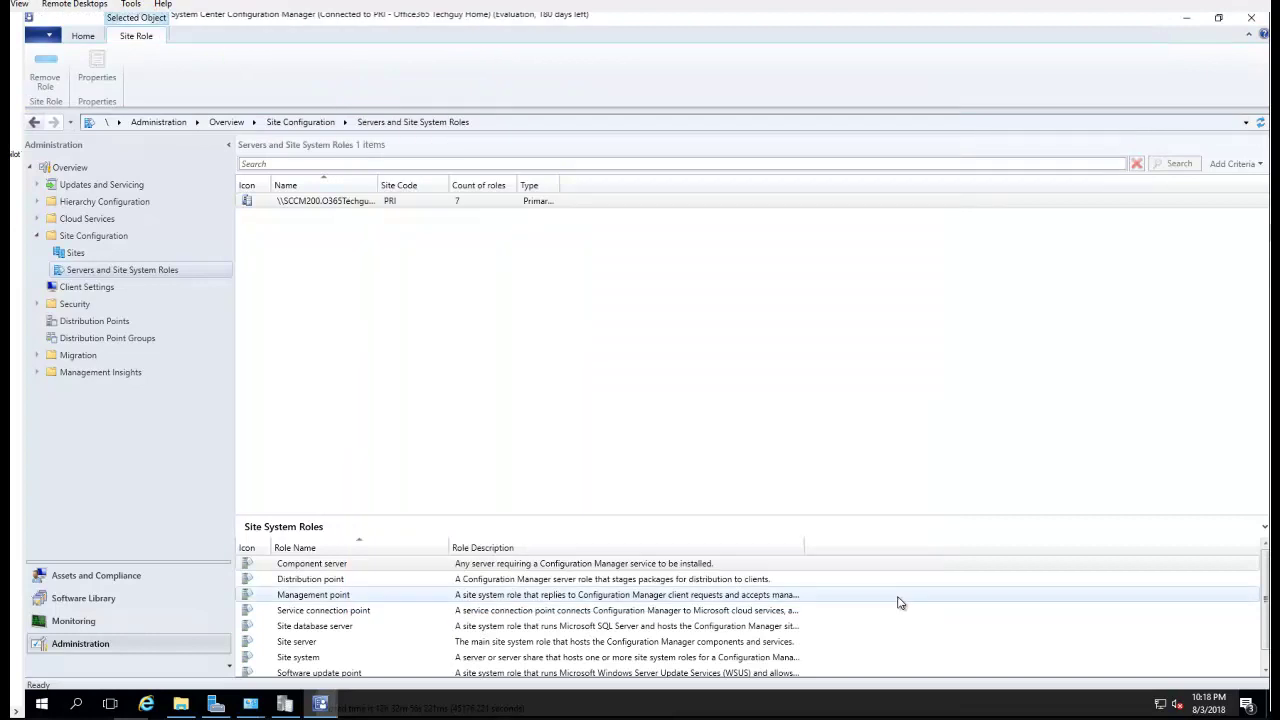
# Browse to C:\Program Files\Microsoft Configuration Manager\Logs and open hman.log in the Trace Log Tool
pyautogui.click(178, 704)
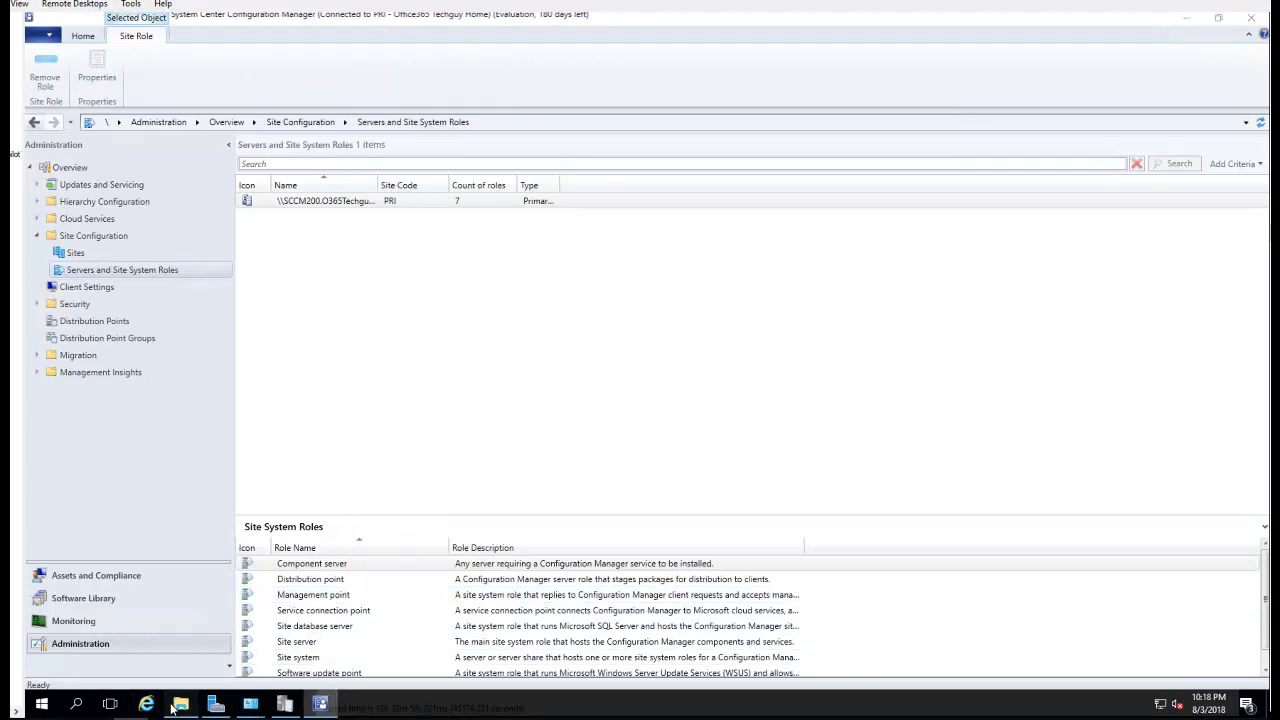
pyautogui.click(530, 484)
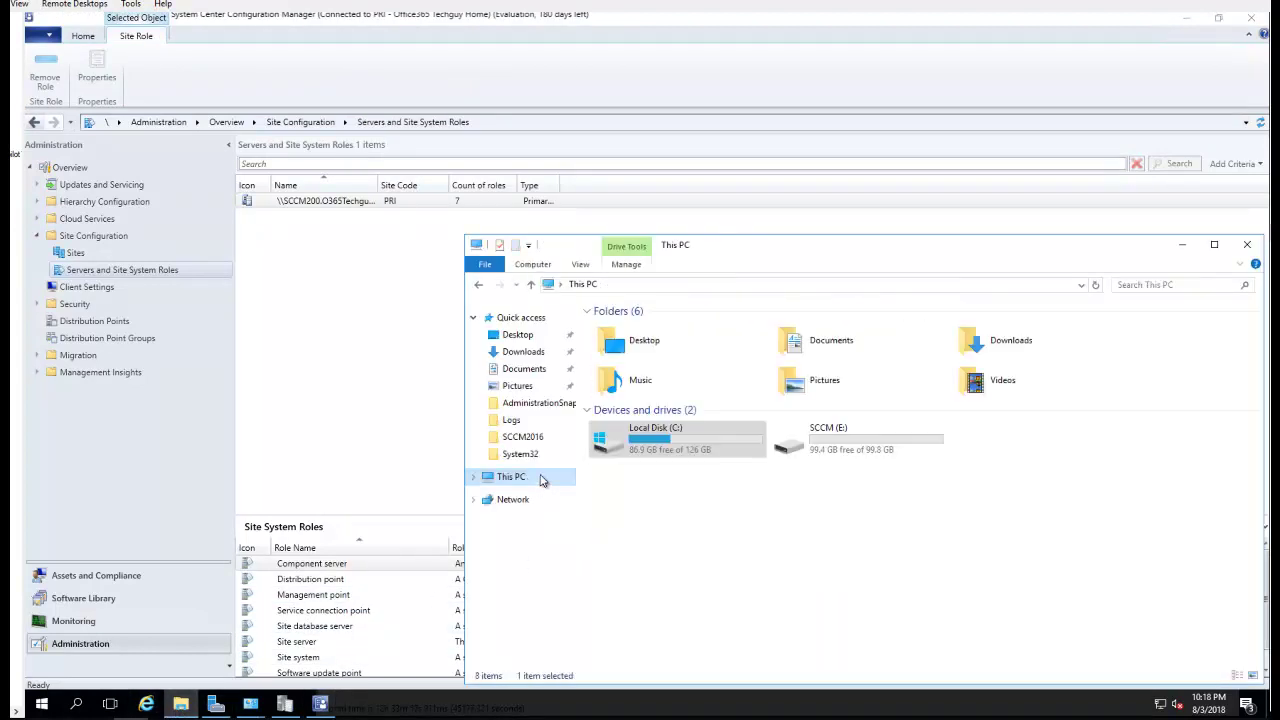
pyautogui.doubleClick(668, 438)
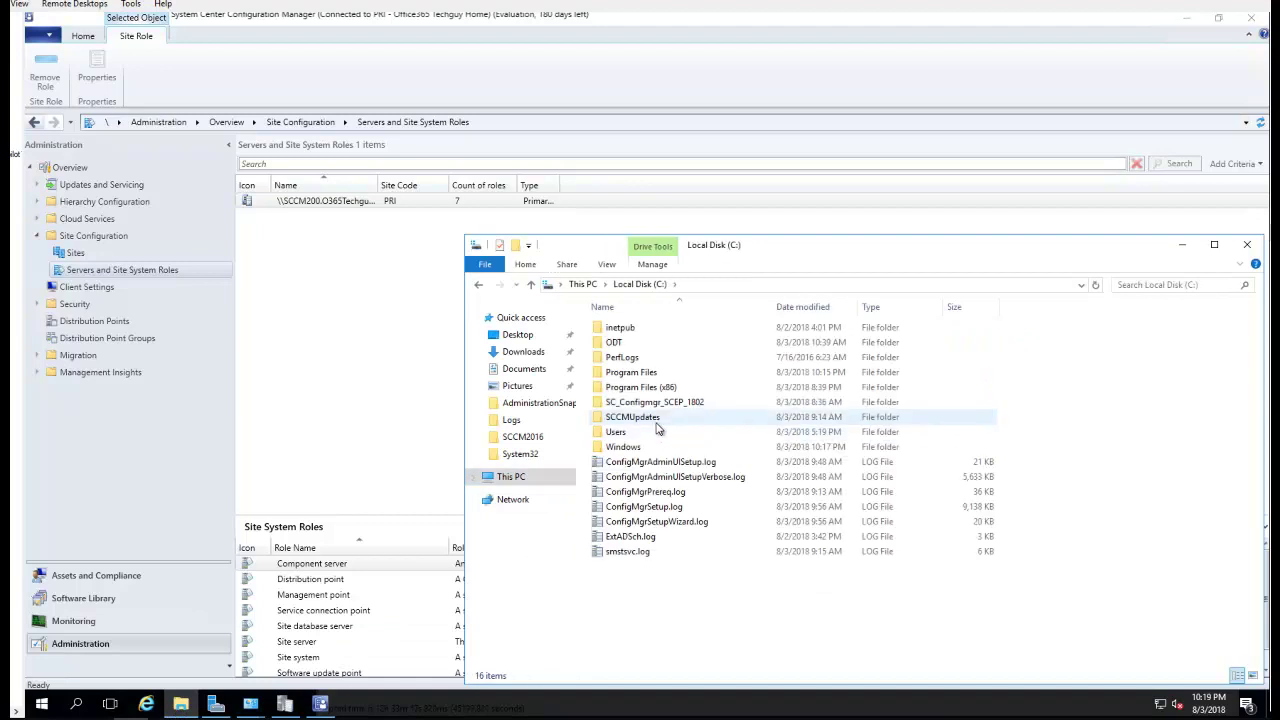
pyautogui.click(645, 373)
pyautogui.doubleClick(645, 374)
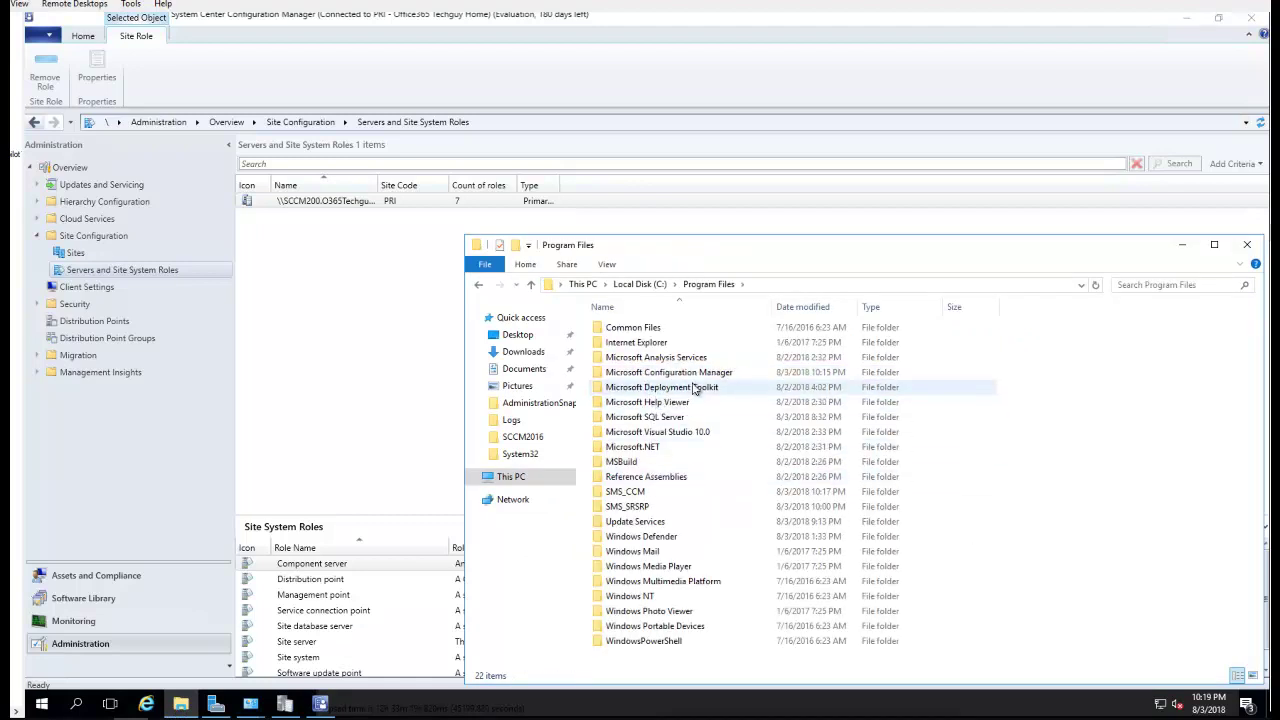
pyautogui.click(692, 374)
pyautogui.doubleClick(692, 374)
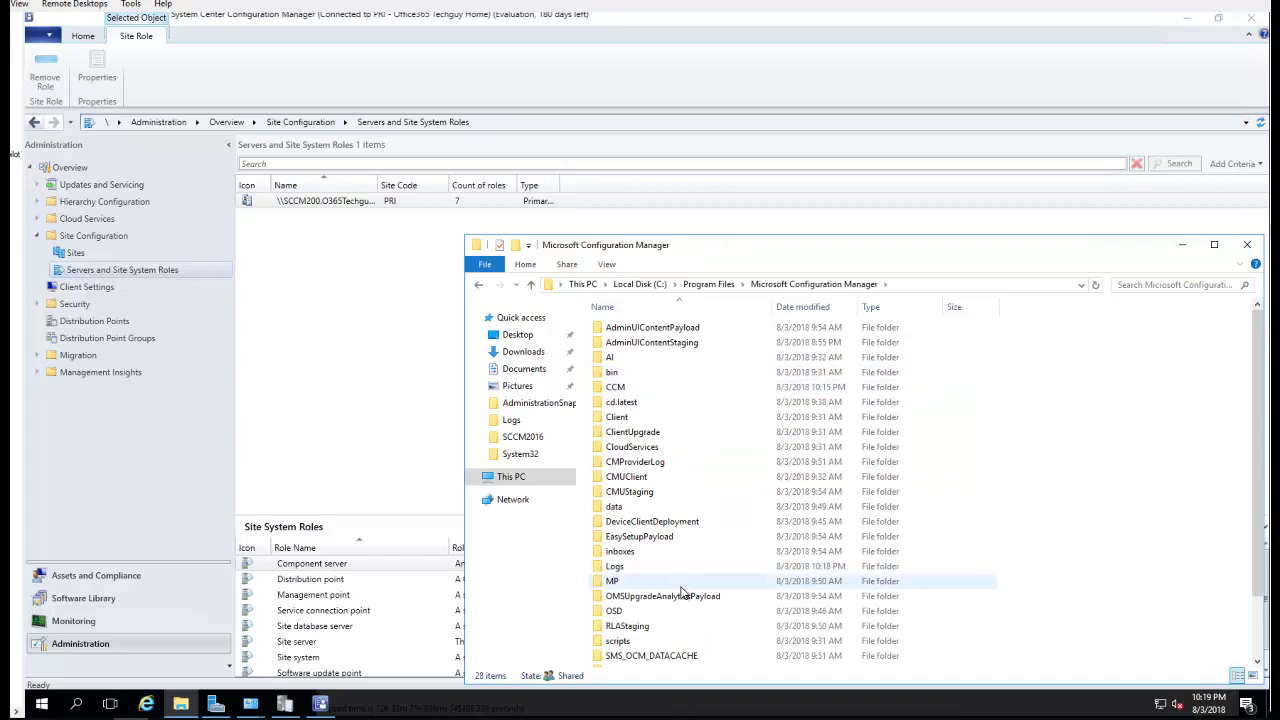
pyautogui.doubleClick(637, 569)
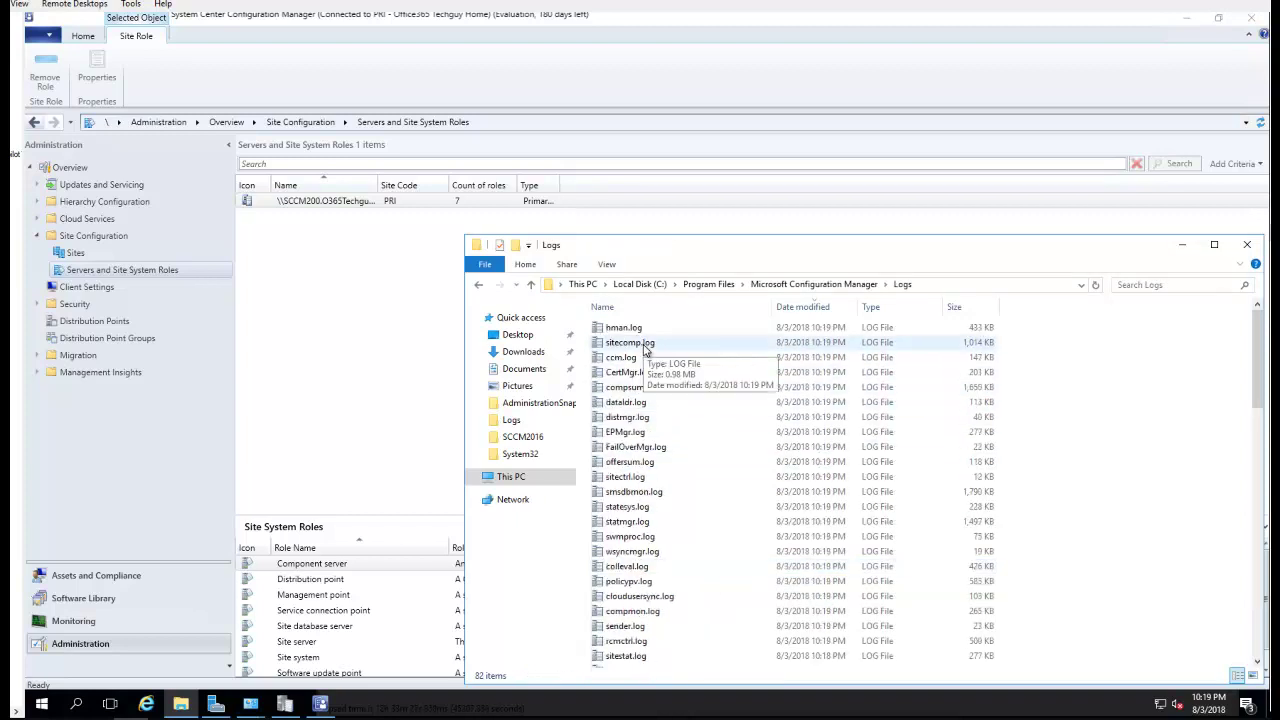
pyautogui.doubleClick(625, 328)
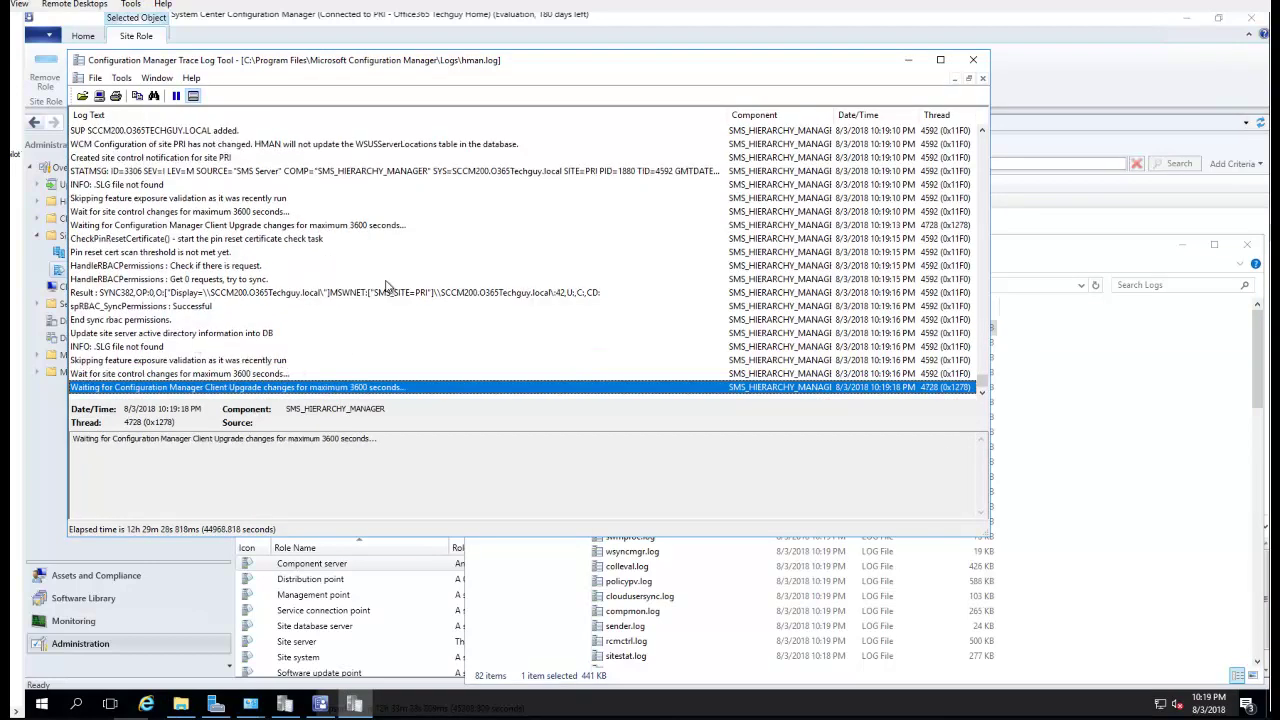
# Review the latest hman.log entries: HandleRBACPermissions, client upgrade waiting, and .SLG file not found
pyautogui.click(375, 291)
pyautogui.click(316, 279)
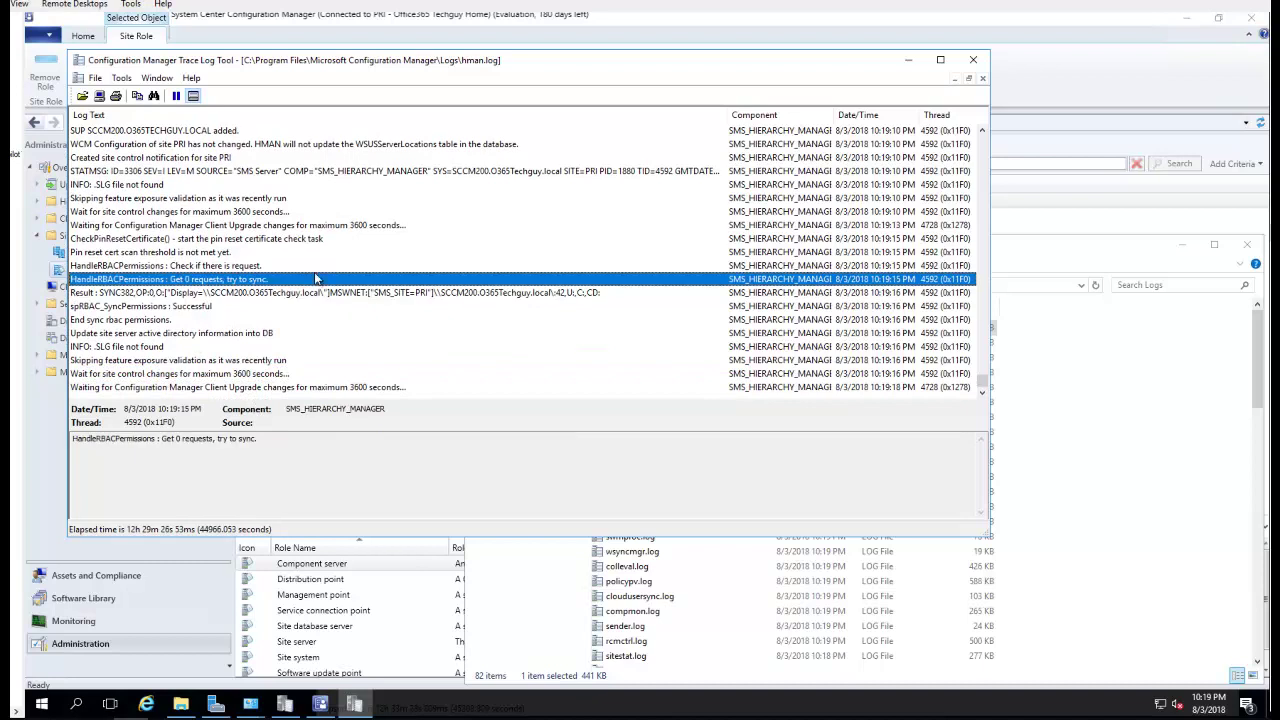
pyautogui.click(358, 388)
pyautogui.click(392, 398)
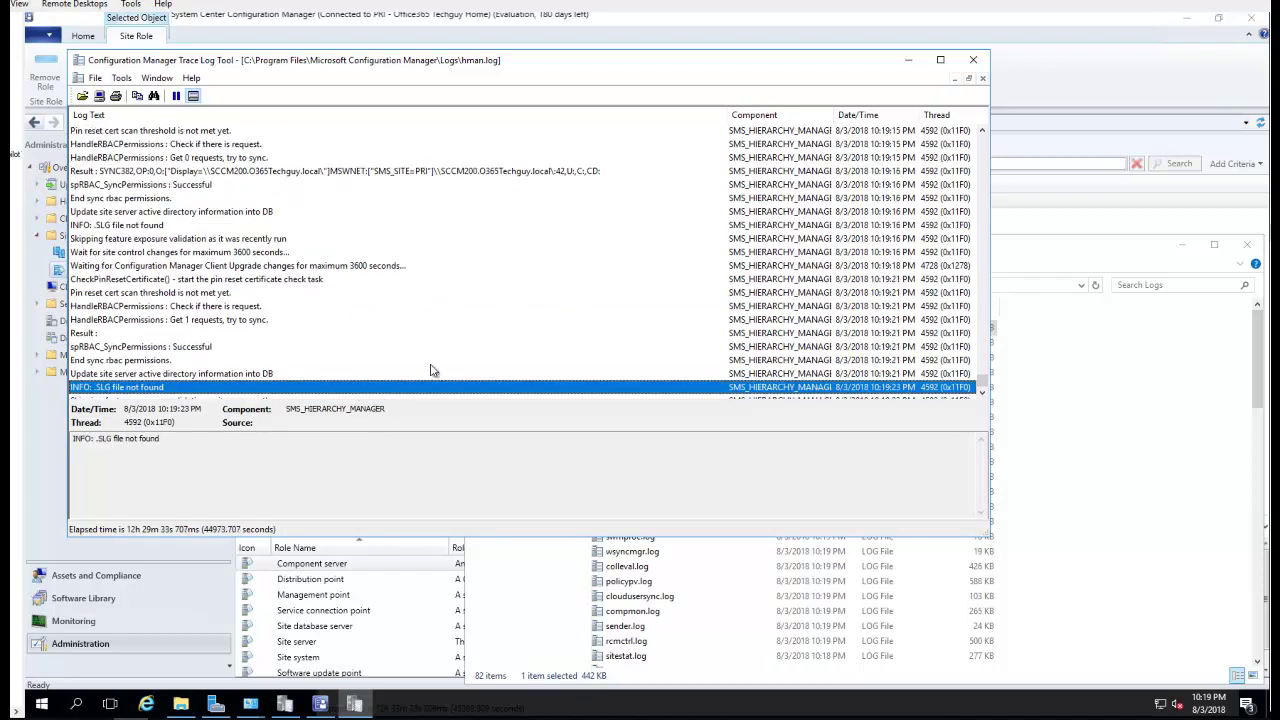
# Open sitecomp.log and read its newest entries, such as sitectrl.box change and signing certificate size
pyautogui.click(908, 59)
pyautogui.click(650, 344)
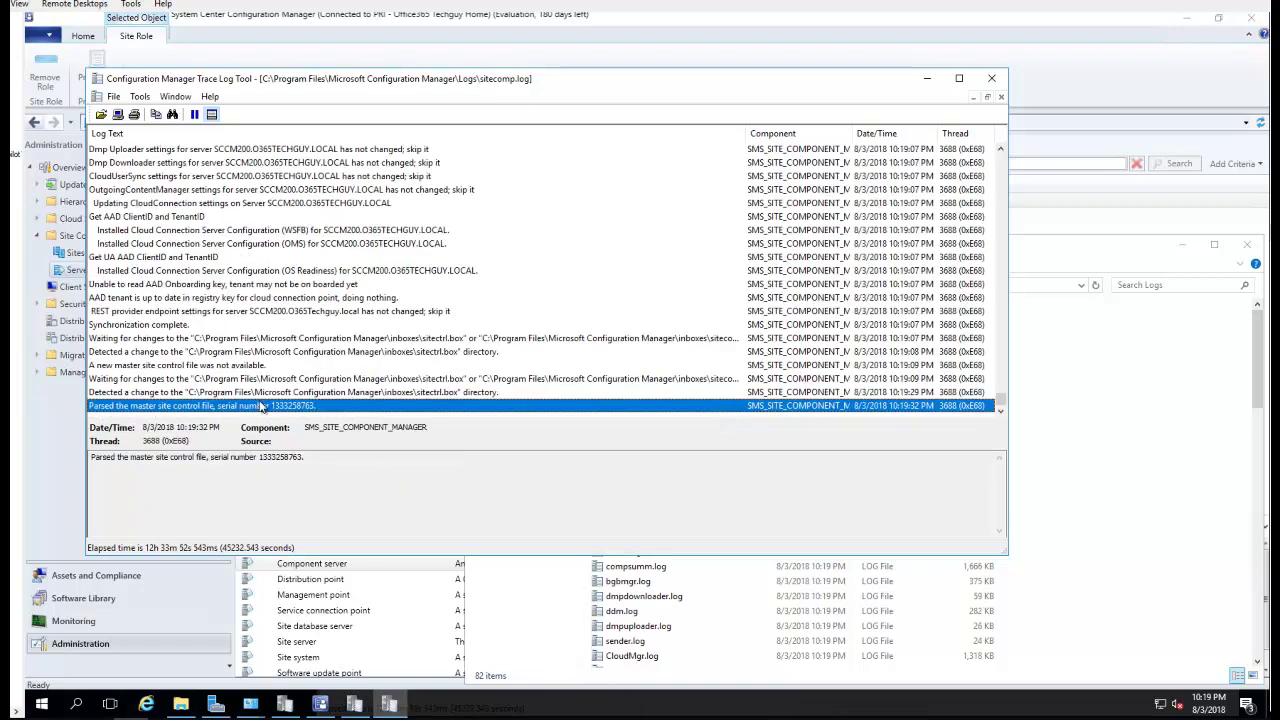
pyautogui.click(325, 391)
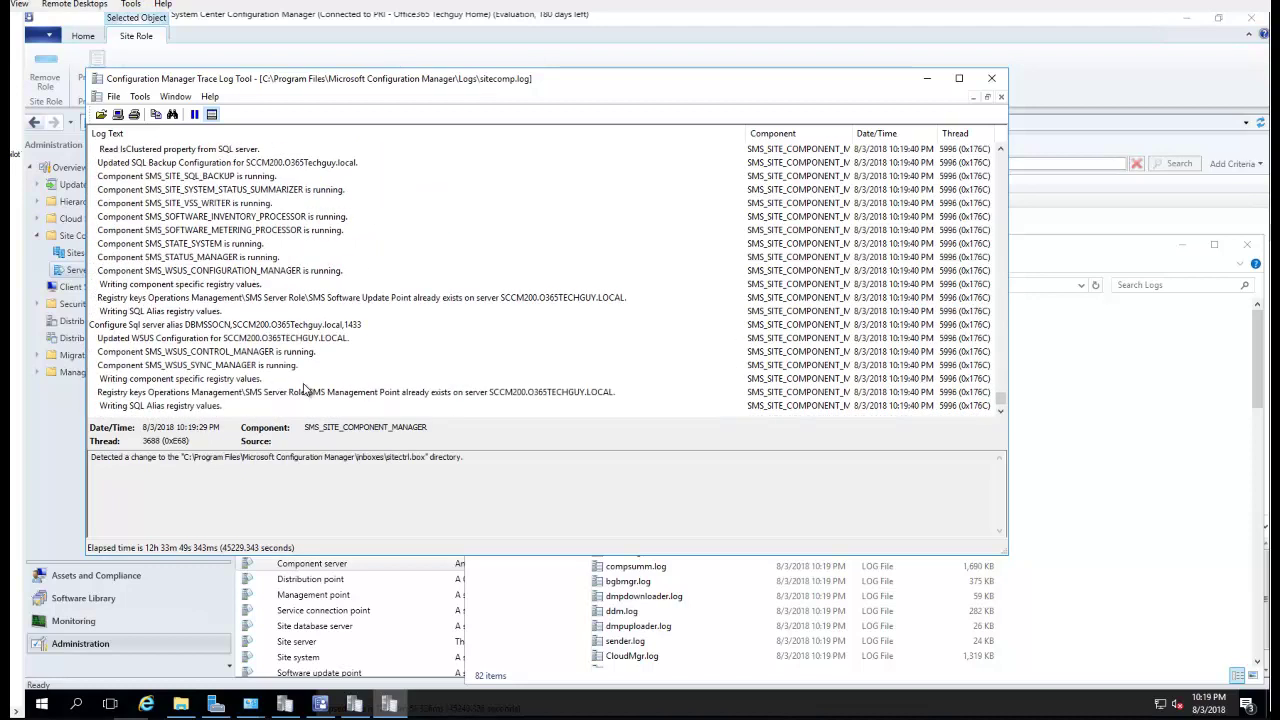
pyautogui.click(310, 420)
pyautogui.scroll(-7, 325, 420)
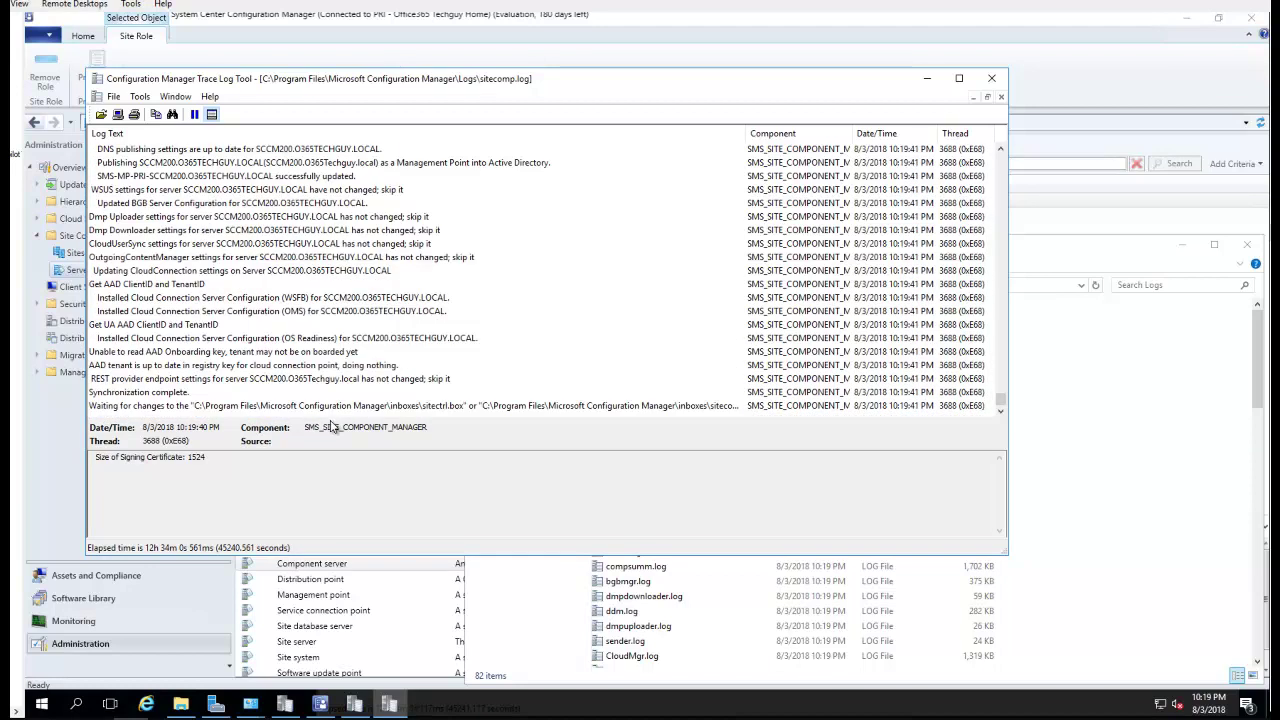
# Show the new distribution point's configuration status details under Monitoring > Distribution Status
pyautogui.click(127, 625)
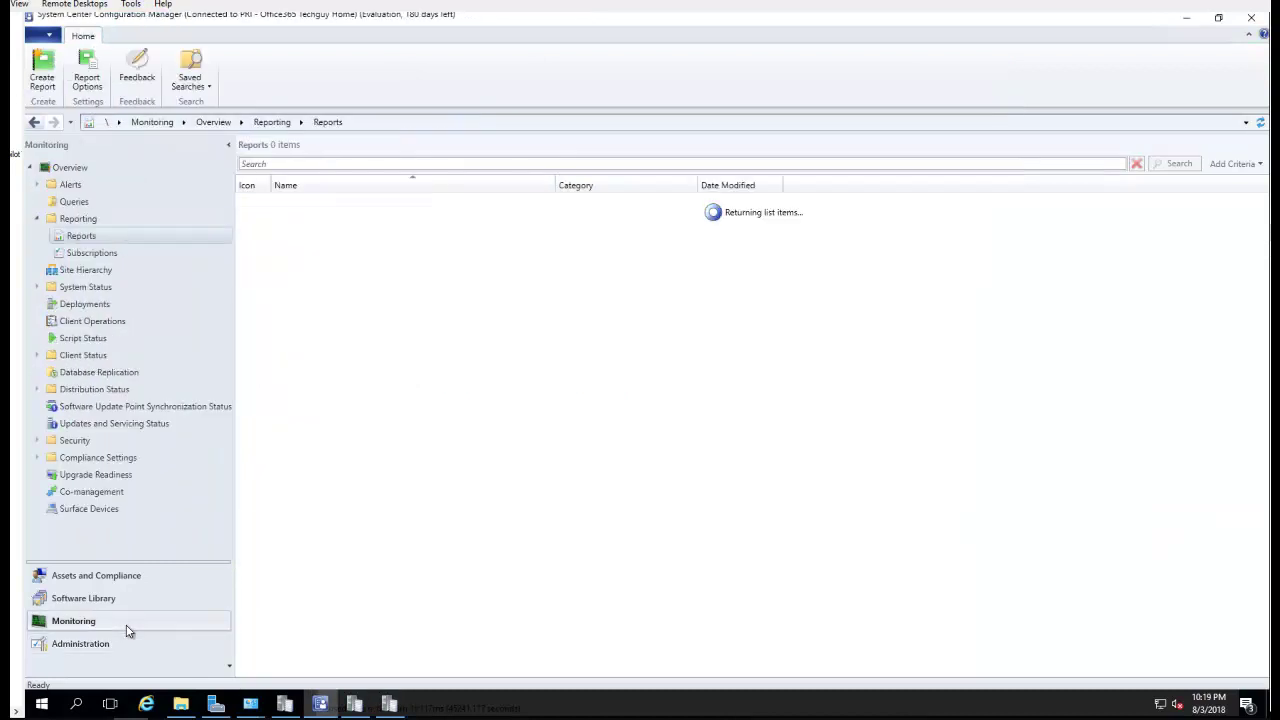
pyautogui.click(38, 390)
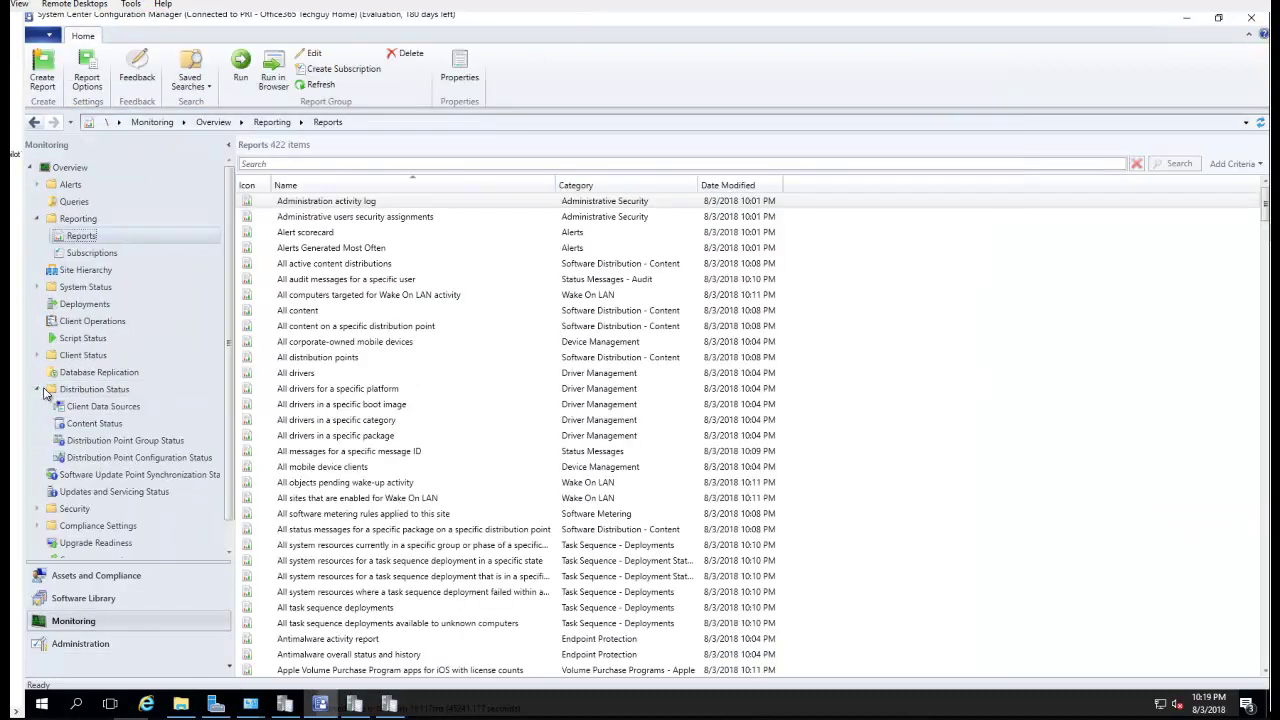
pyautogui.click(168, 458)
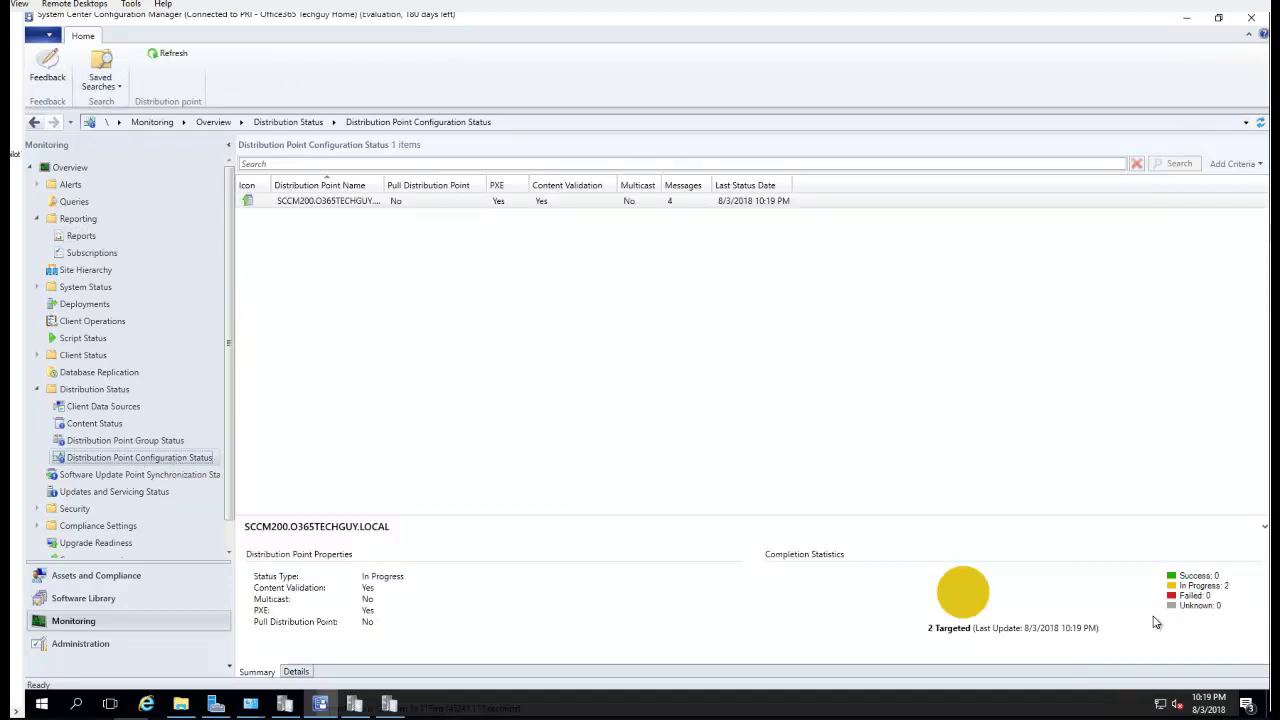
pyautogui.click(297, 672)
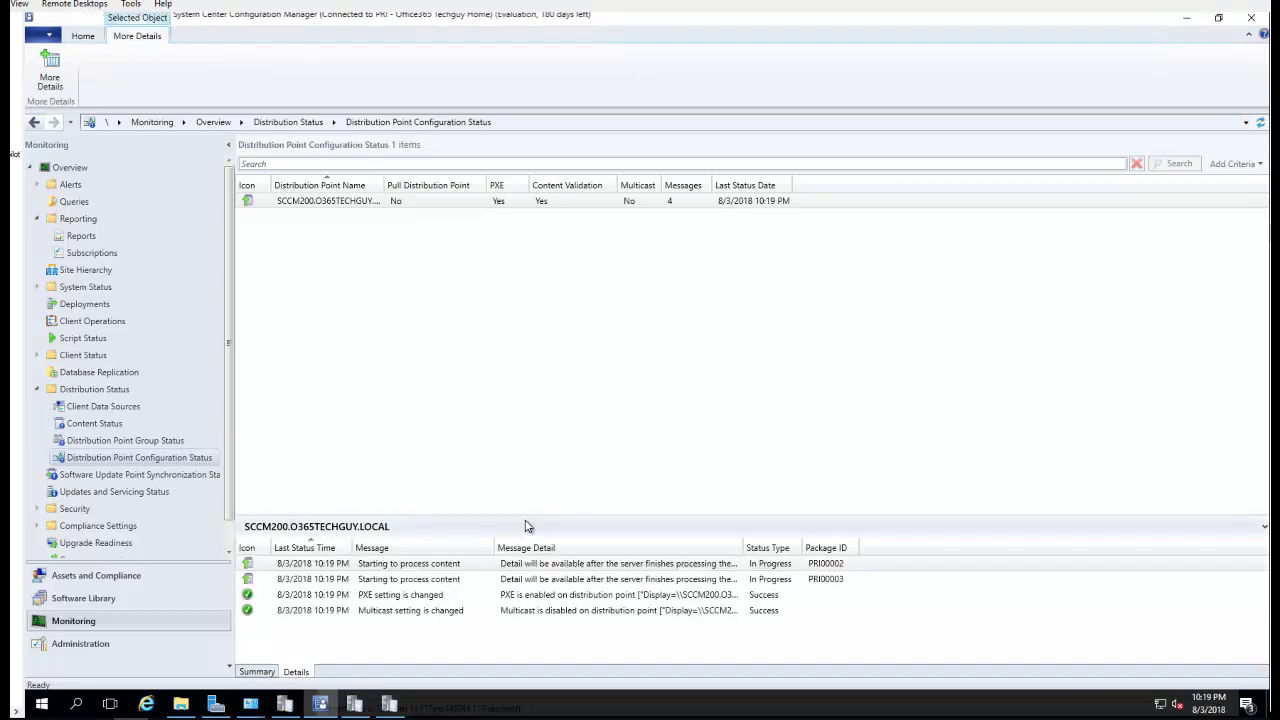
# Review the multicast, PRI00003 and PRI00002 content status messages in the enlarged message list
pyautogui.moveTo(532, 516); pyautogui.dragTo(535, 358)
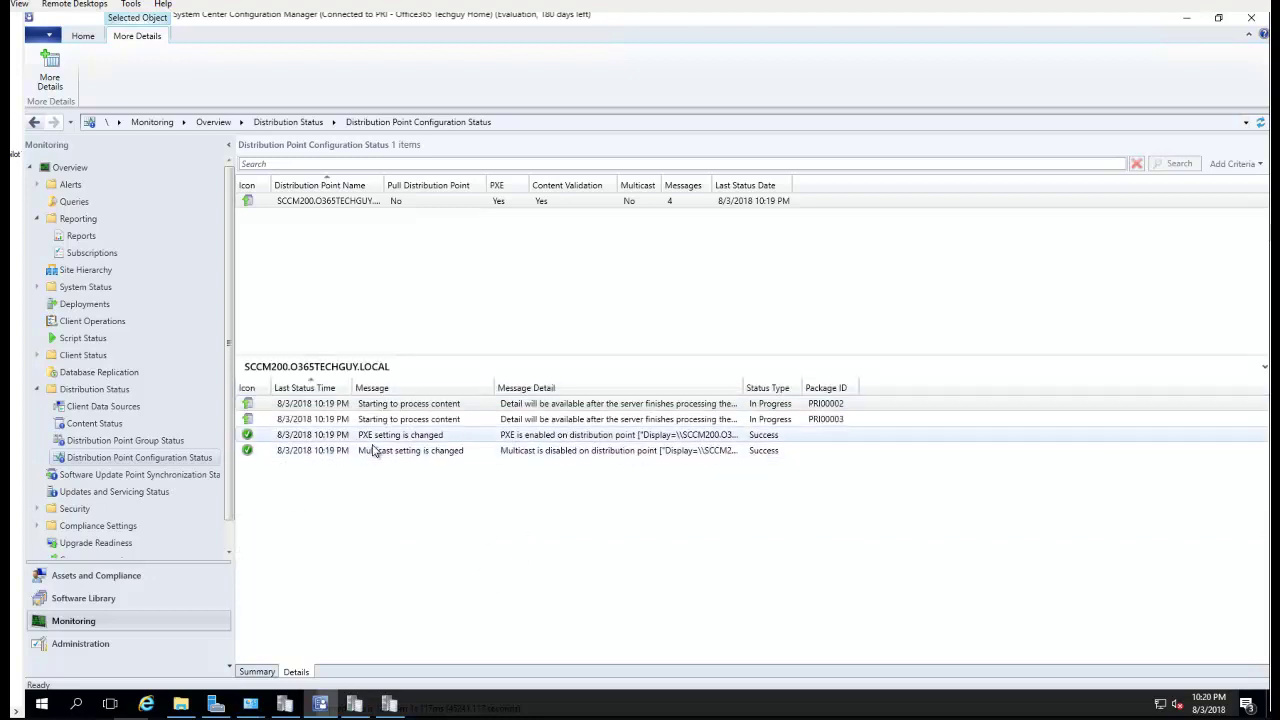
pyautogui.click(407, 452)
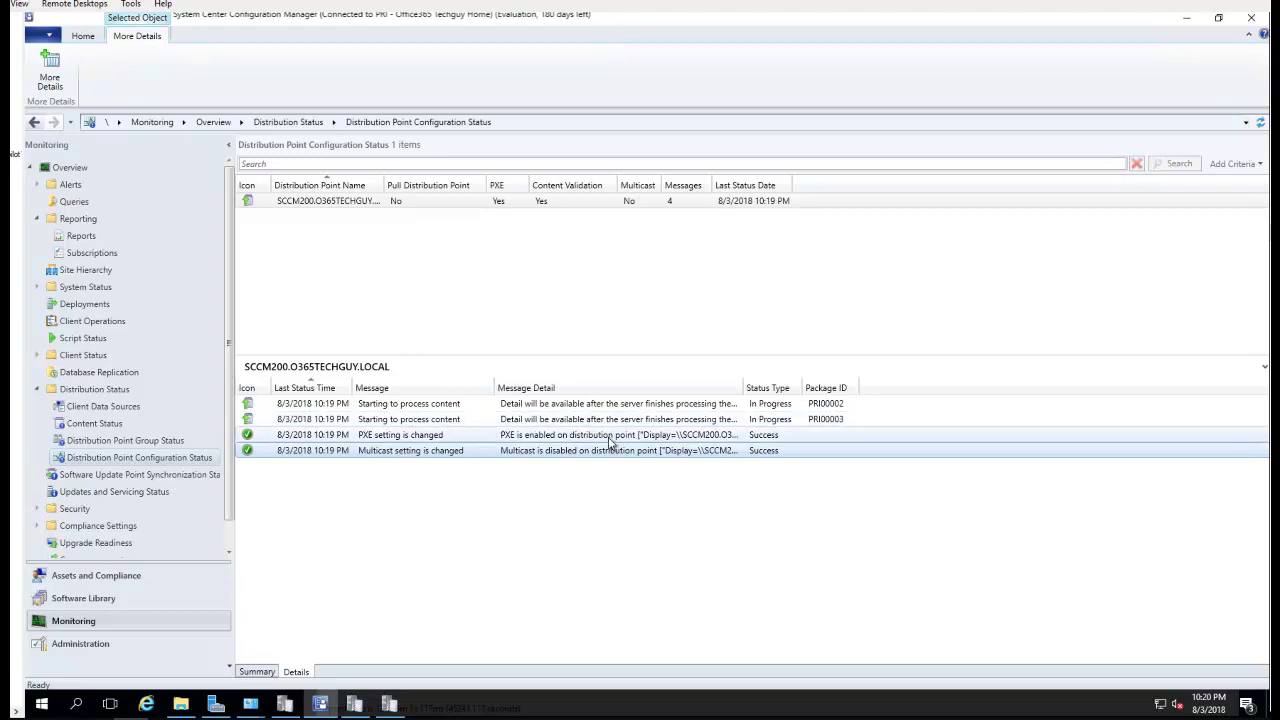
pyautogui.click(788, 424)
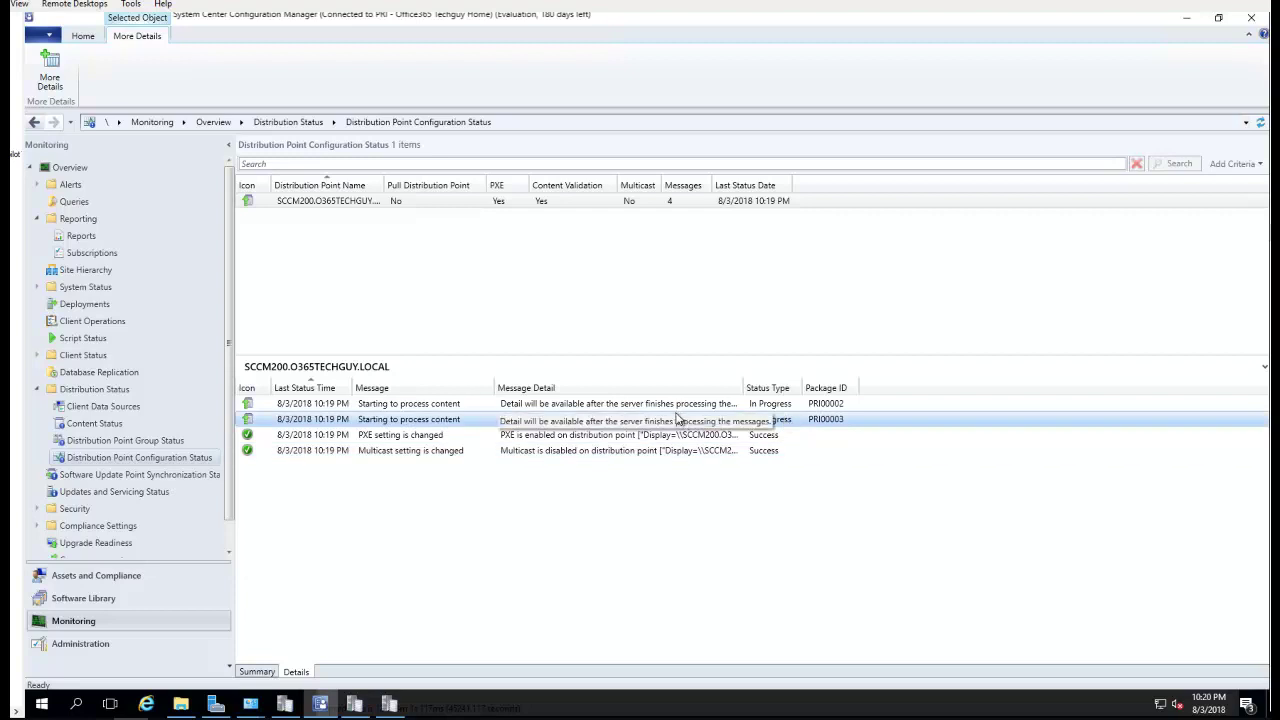
pyautogui.click(545, 405)
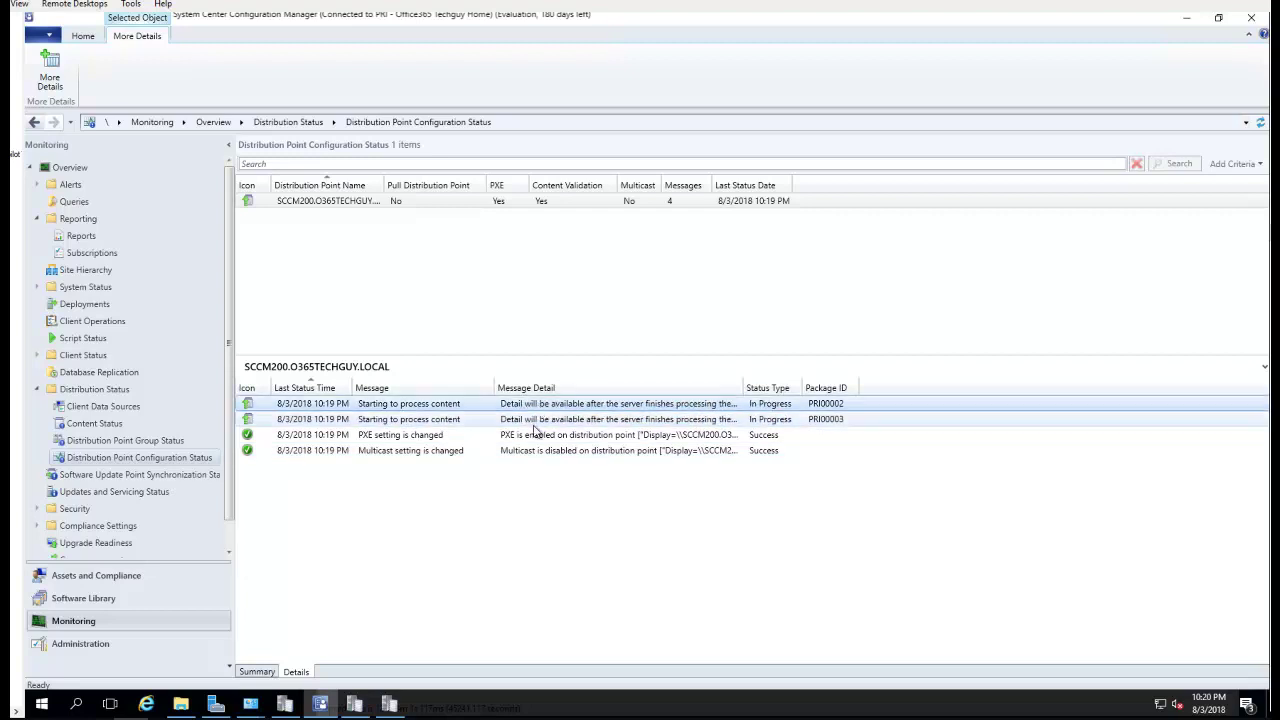
pyautogui.click(537, 422)
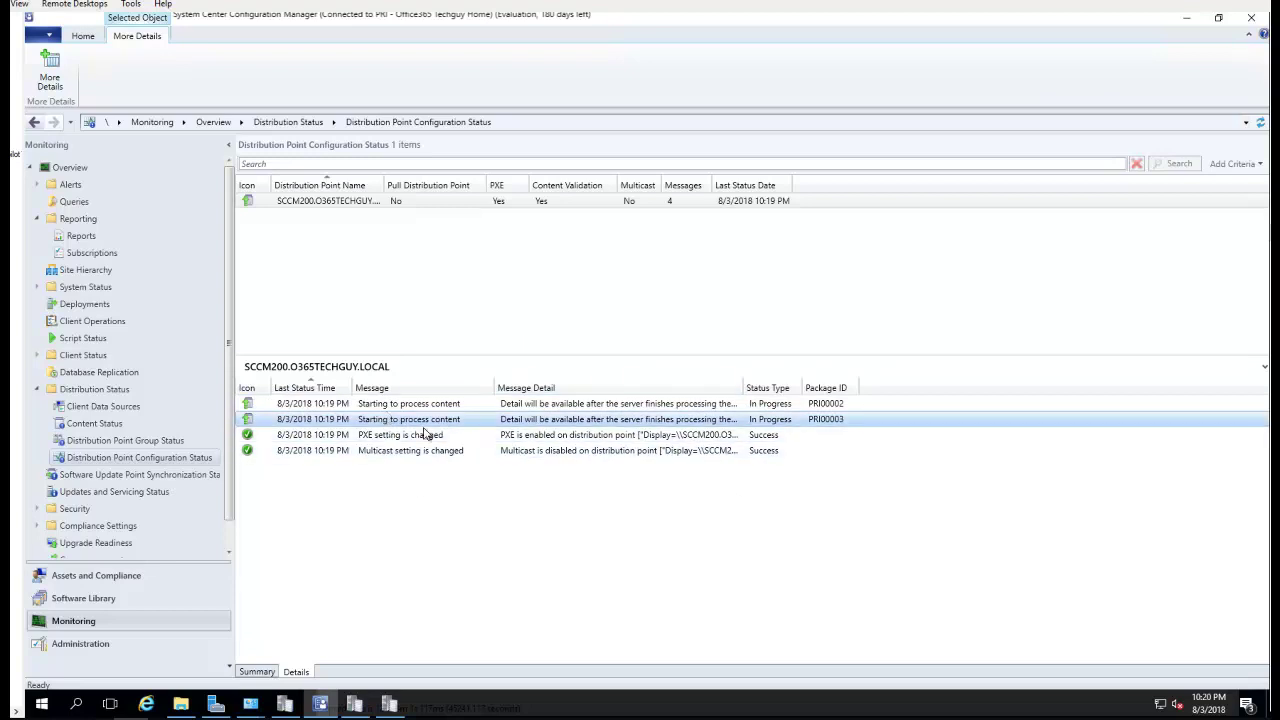
pyautogui.scroll(-1, 214, 500)
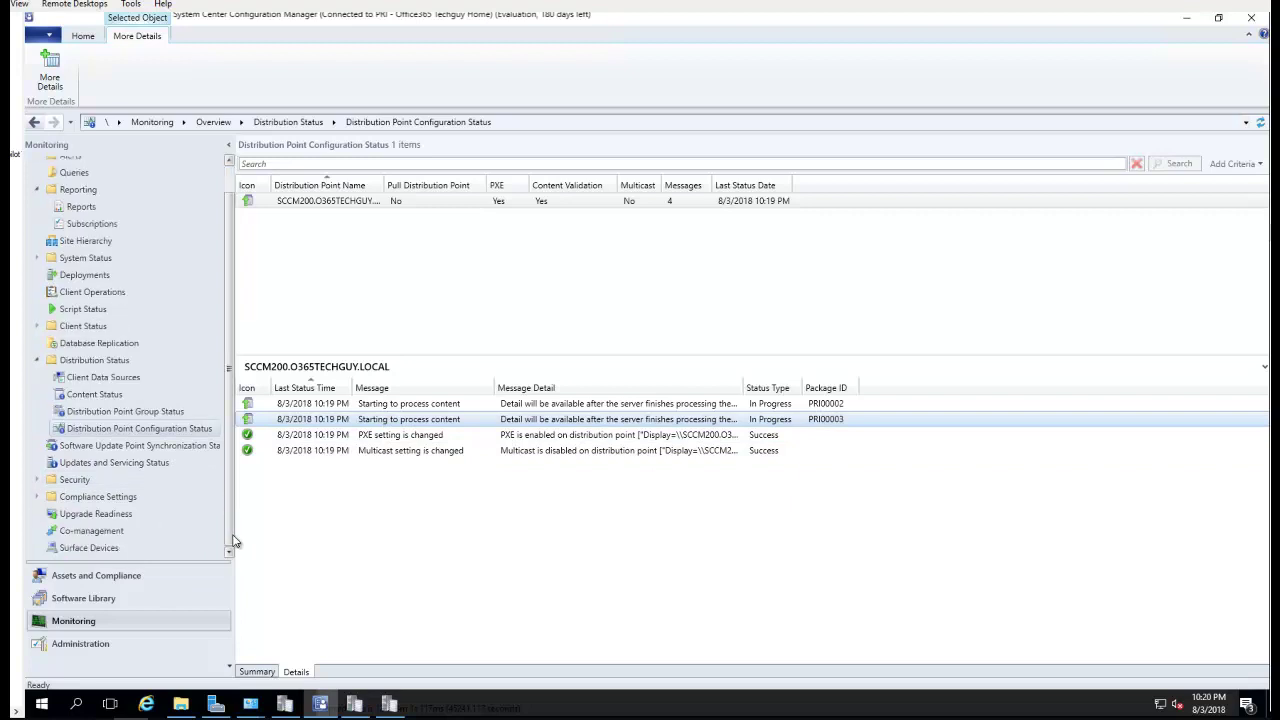
# Reload Distribution Point Configuration Status via Distribution Point Group Status, showing 2 targeted, both in progress
pyautogui.click(256, 672)
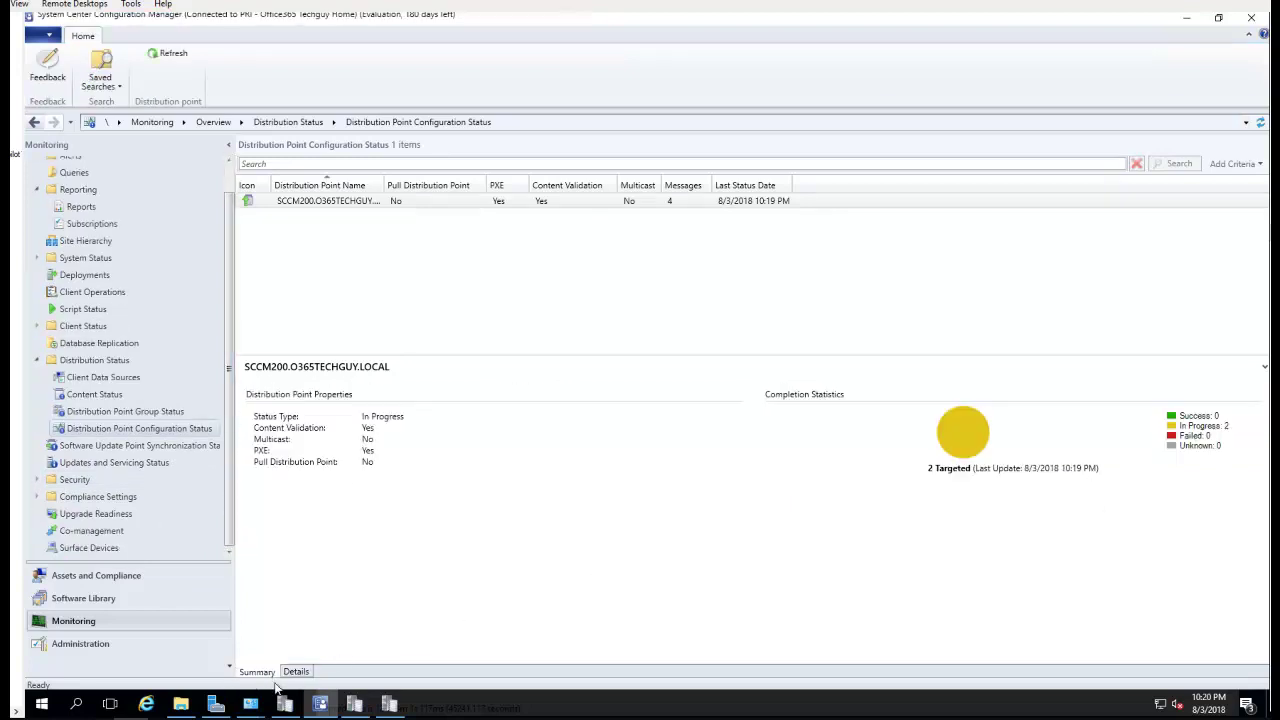
pyautogui.click(295, 674)
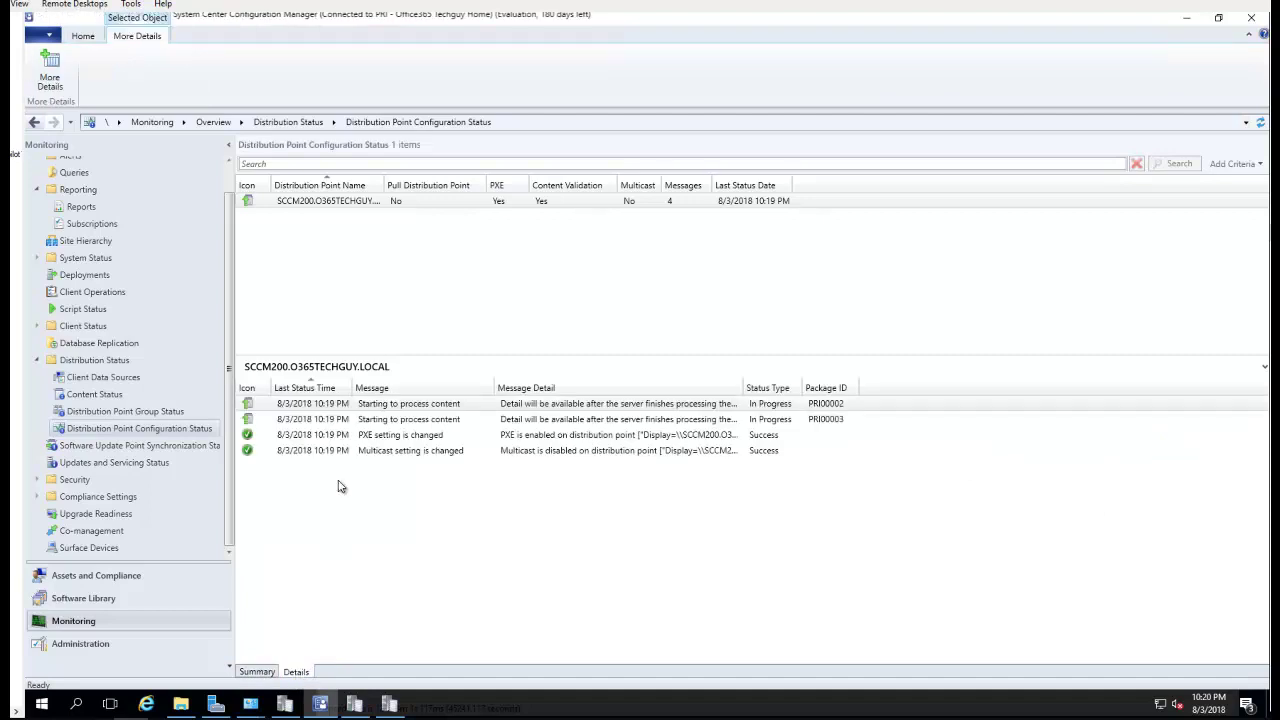
pyautogui.click(168, 413)
pyautogui.click(183, 433)
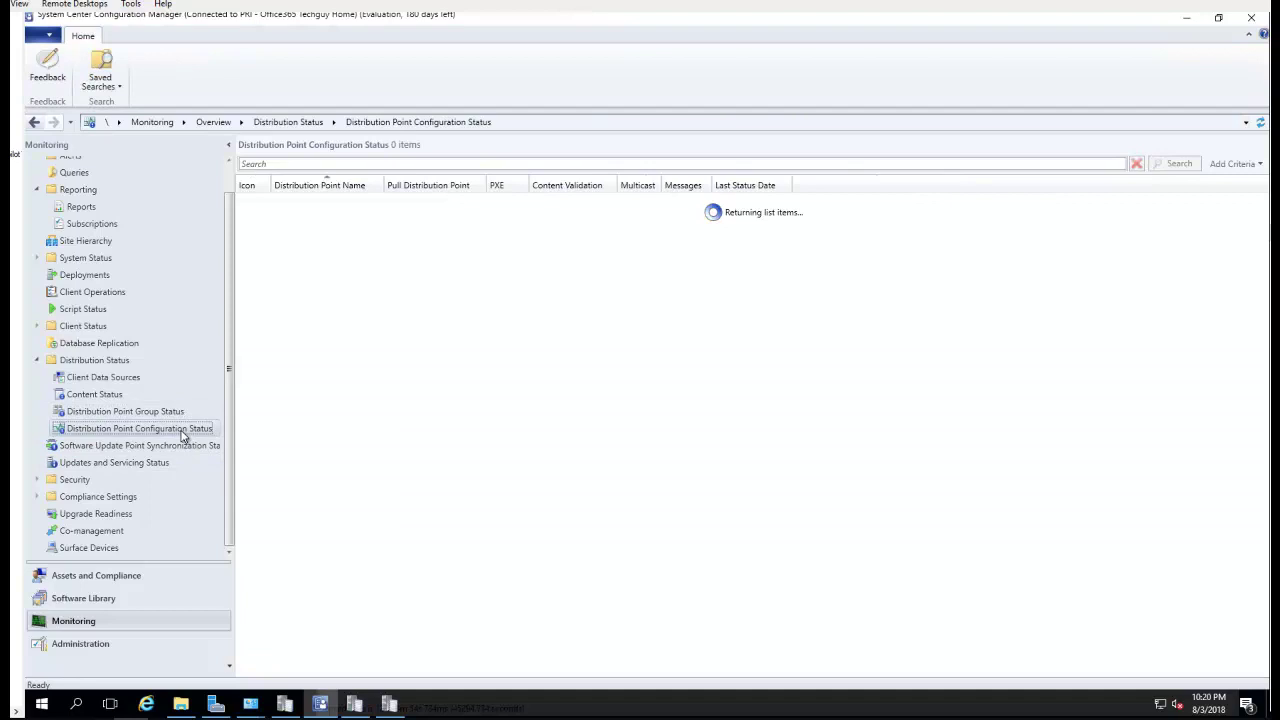